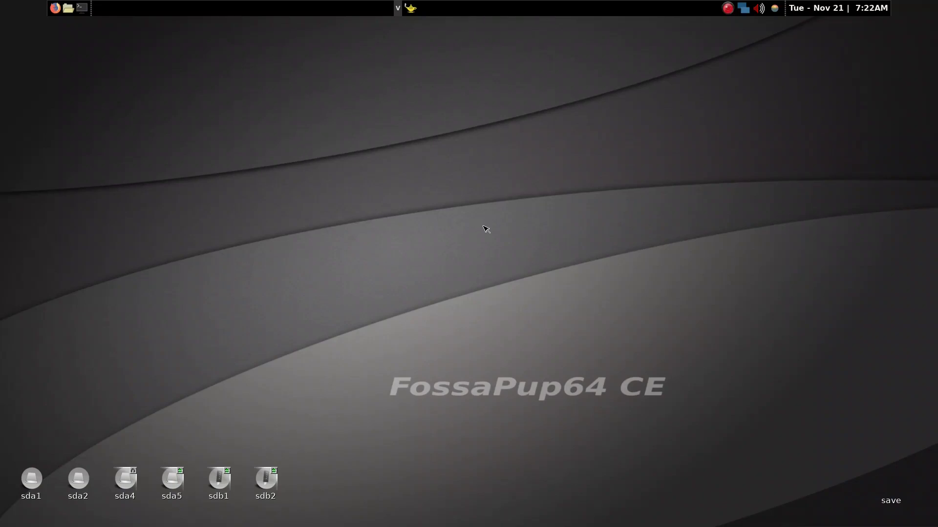
Restore the hidden text editor window and open a terminal and a file manager beside it, closing the file manager again
key(super+d)
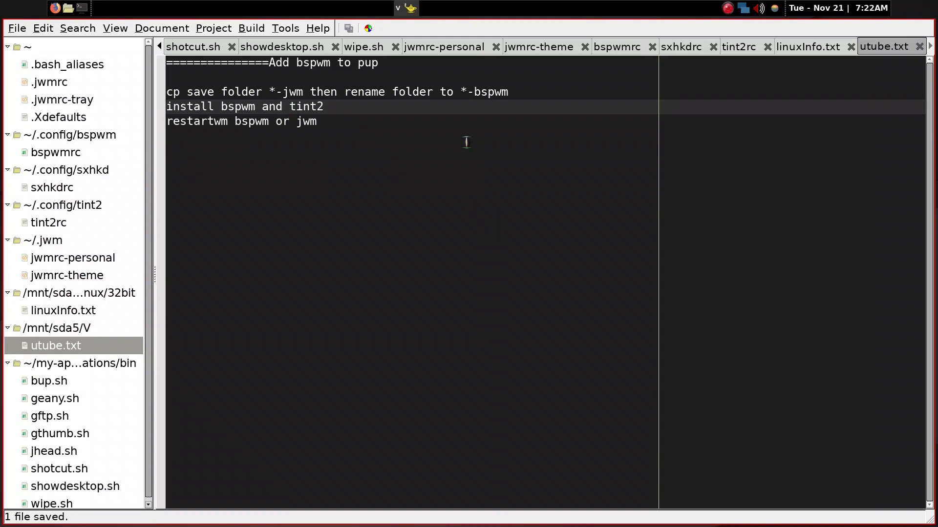
key(super+Return)
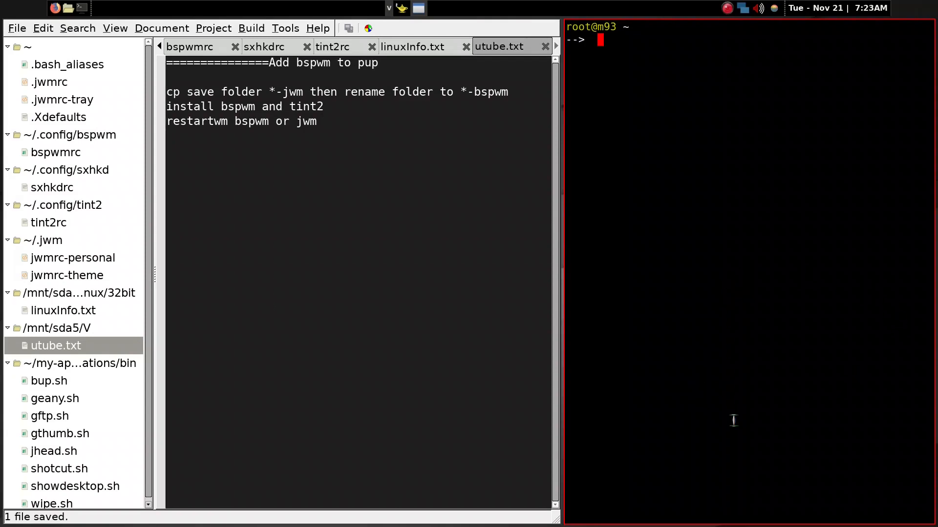
key(super+f)
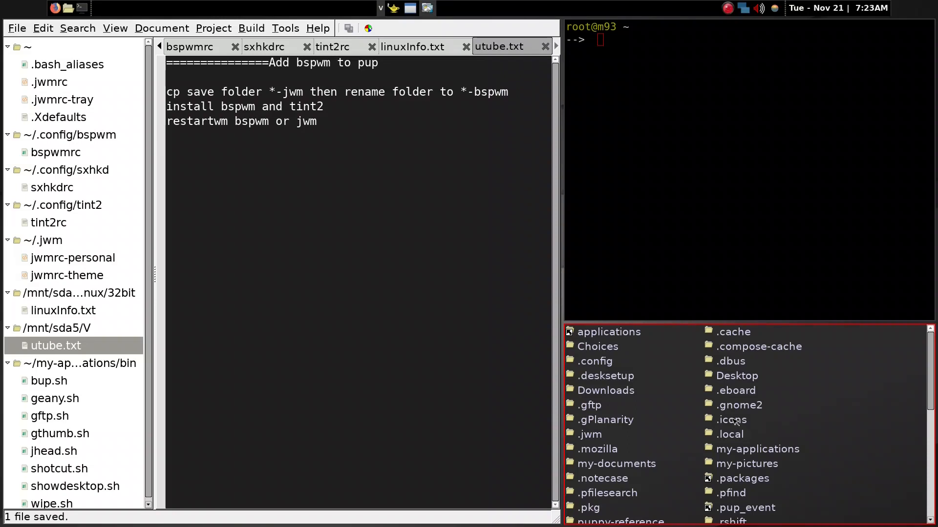
key(super+w)
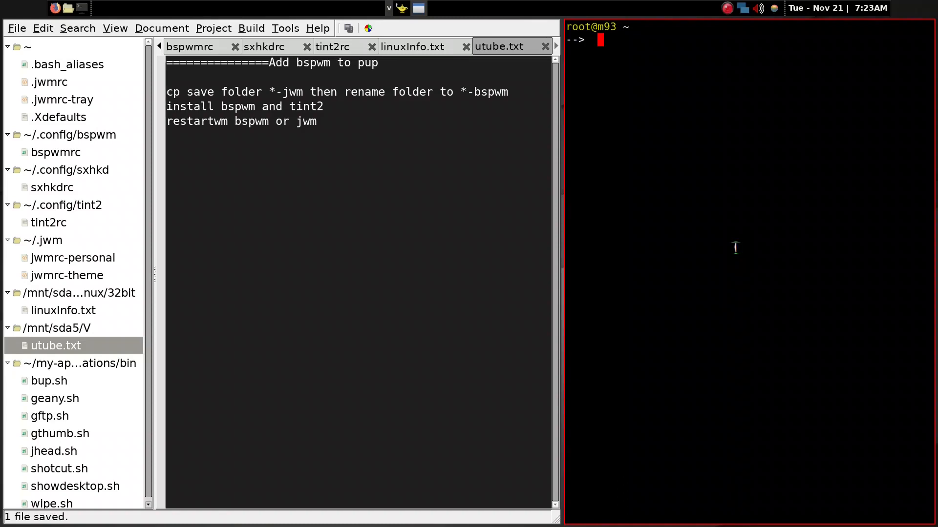
Switch focus to the text editor and back to the terminal, and hide and restore all windows
key(super+Left)
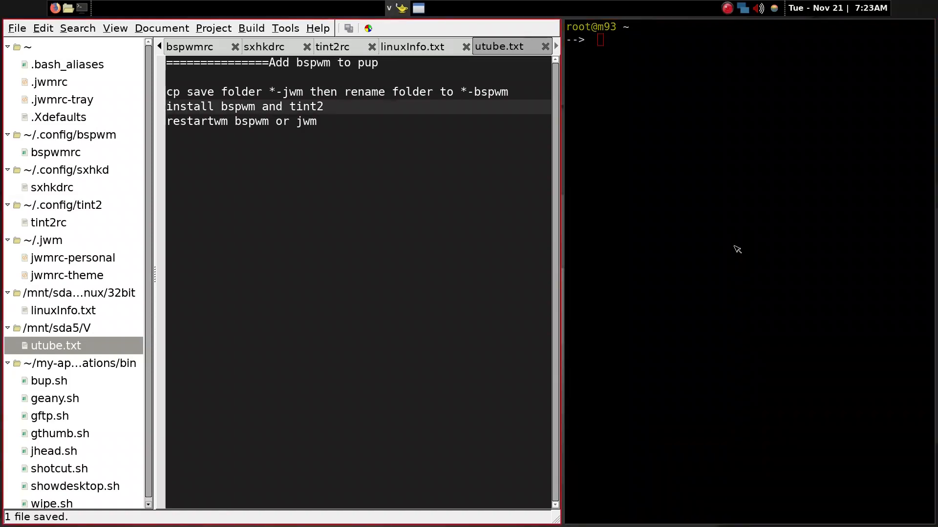
click(735, 248)
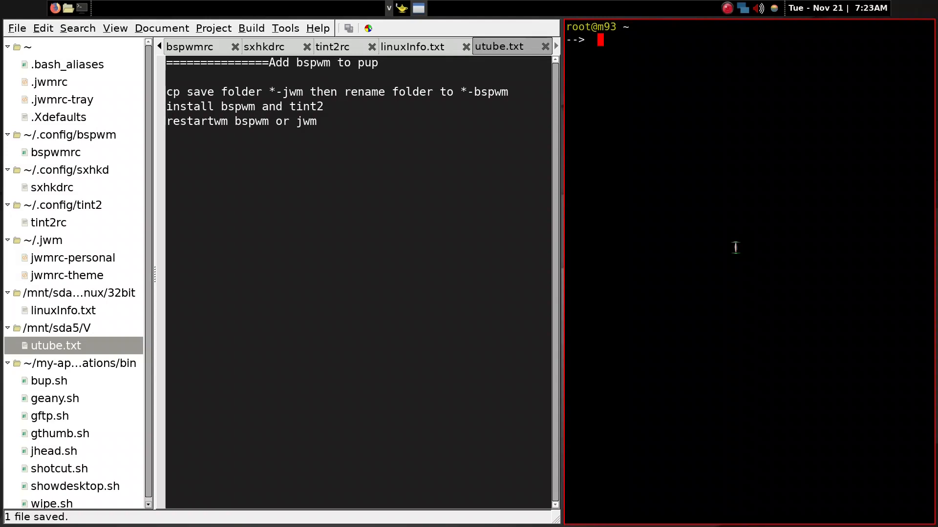
key(super+d)
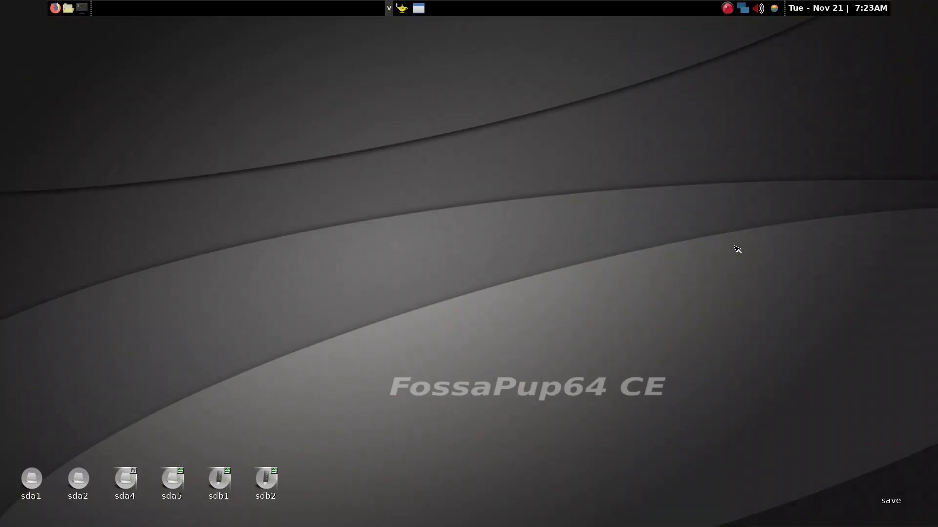
key(super+d)
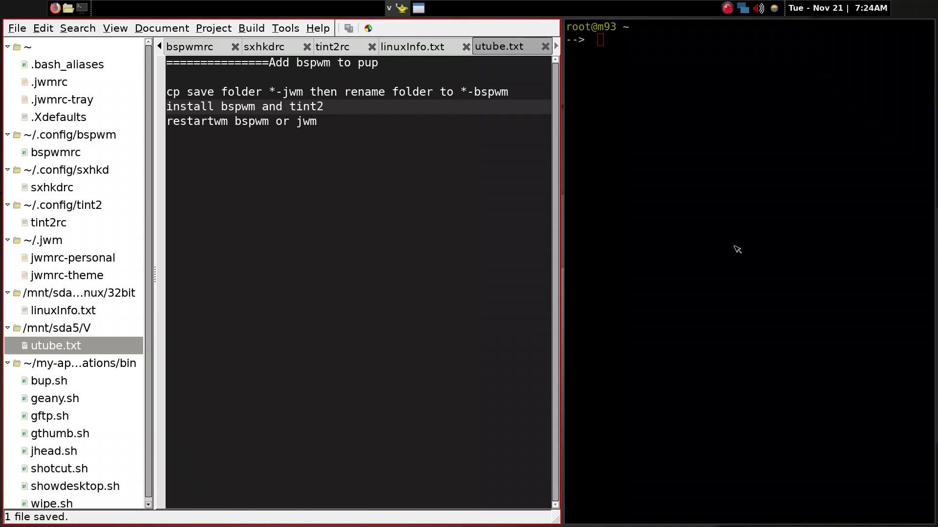
Close the terminal and return to the utube.txt notes in the text editor
key(ctrl+Page_Down)
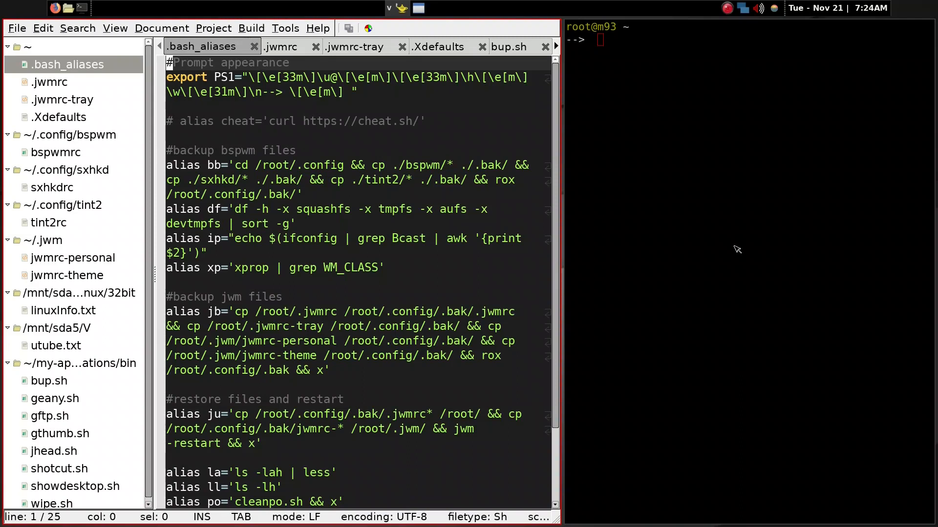
click(735, 247)
key(super+w)
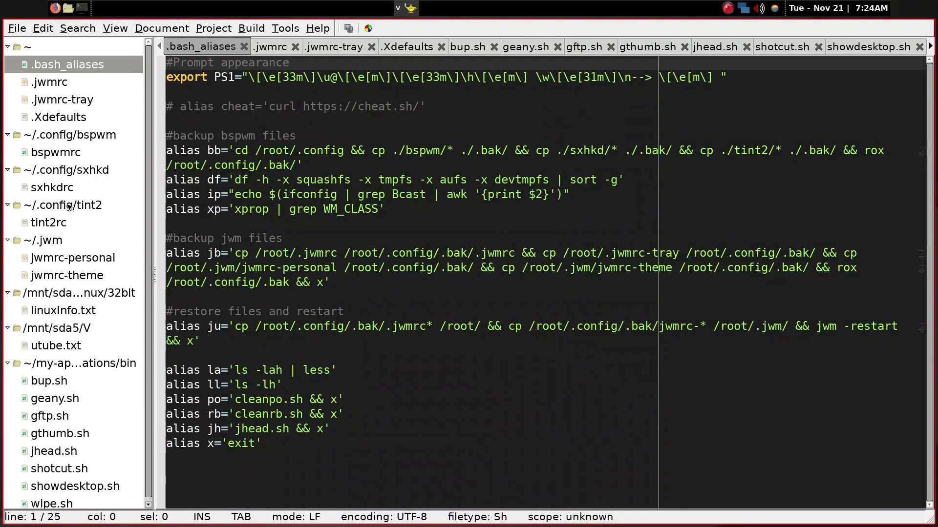
scroll(68, 207, down, 1)
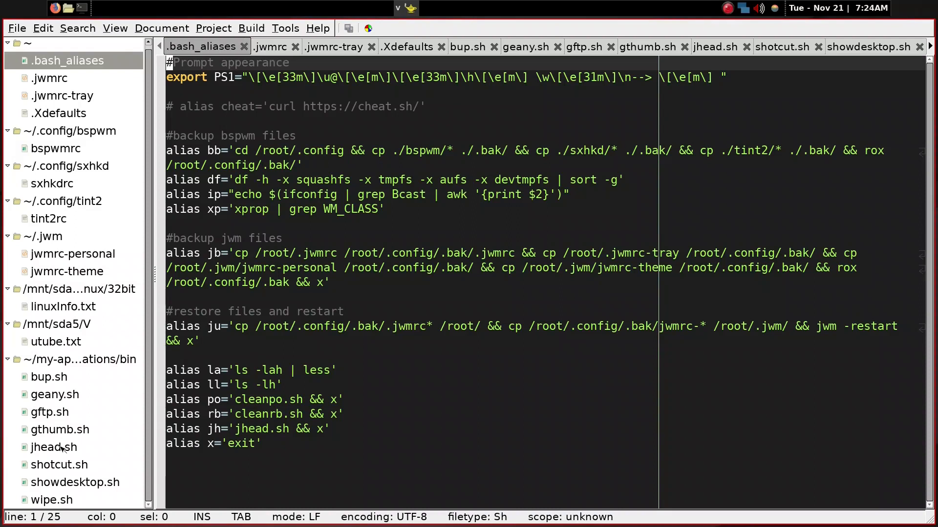
click(57, 343)
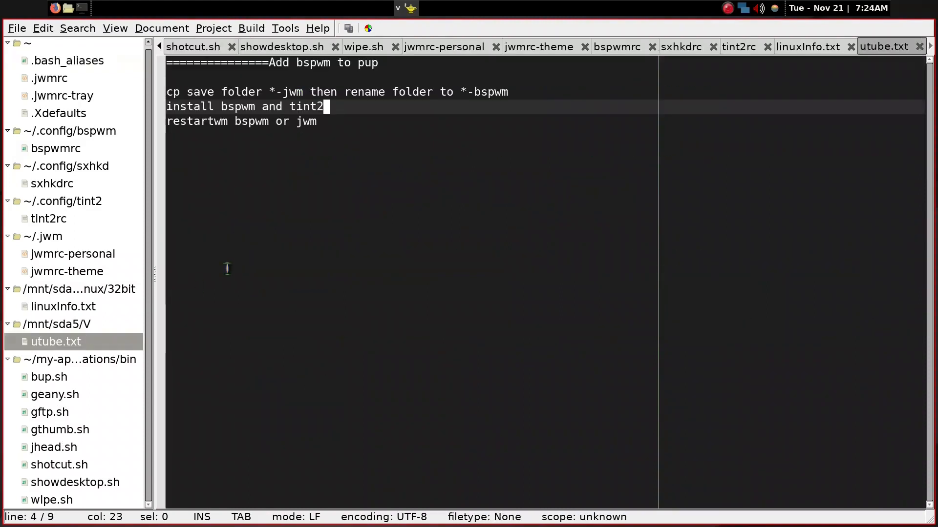
click(292, 230)
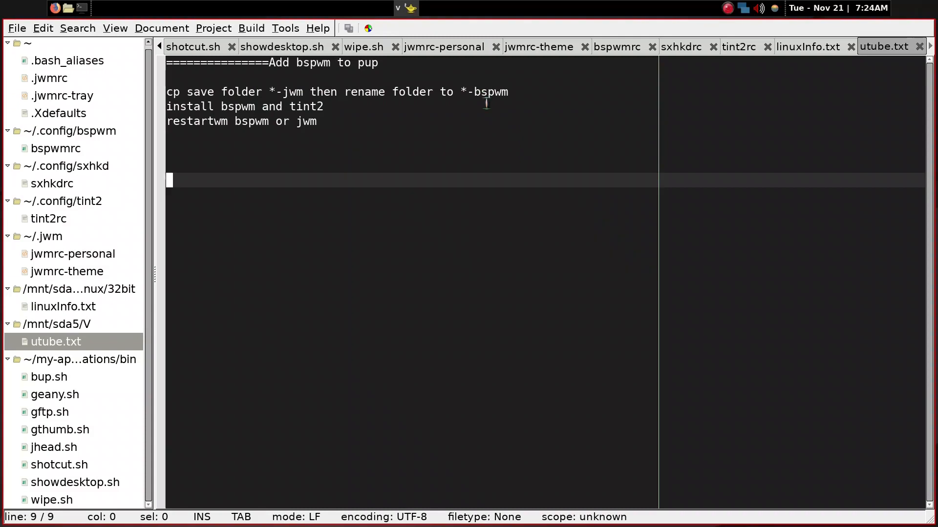
Open a file manager and browse into the save folder to view the Puppy save folders
key(super+e)
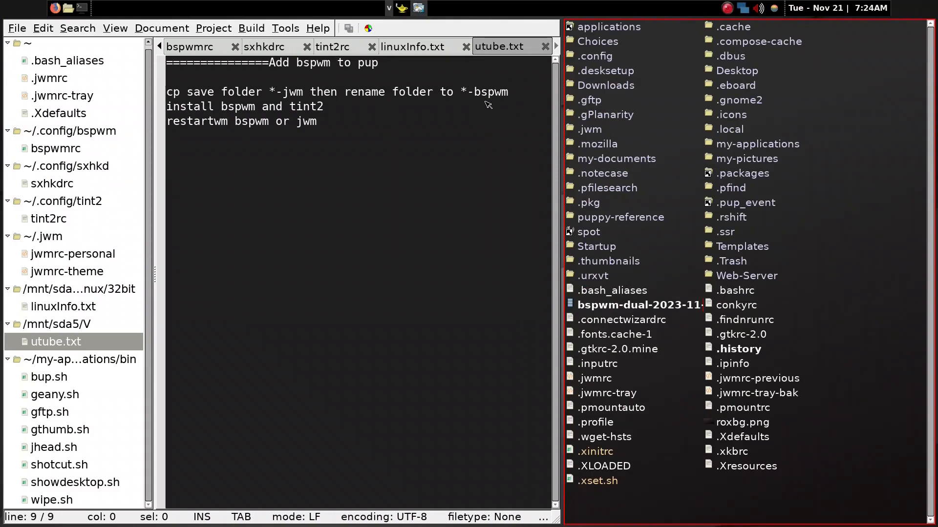
key(1)
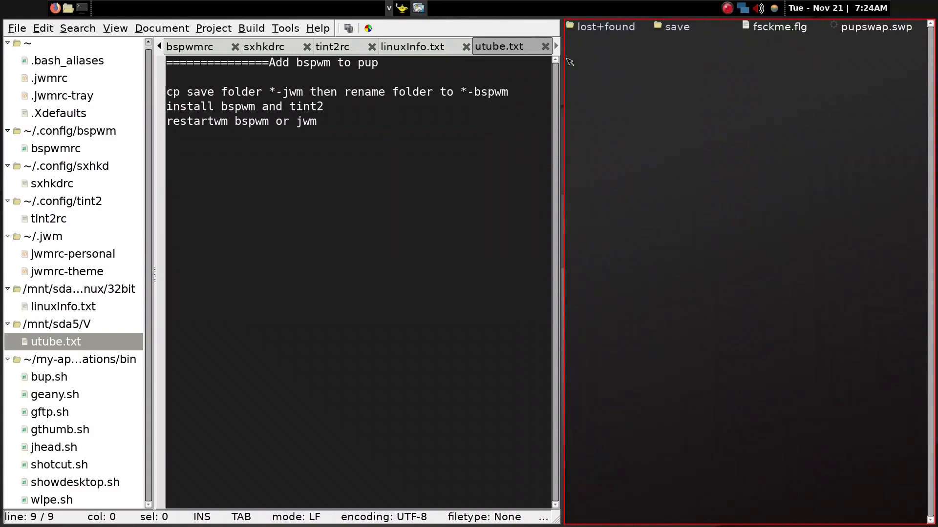
click(677, 30)
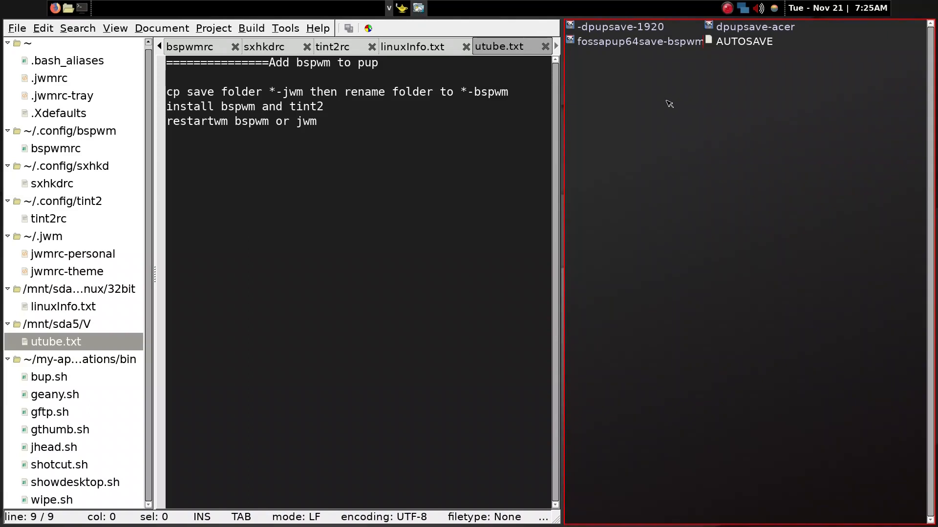
Open a second file manager window, switch focus between the two, and close both
key(super+e)
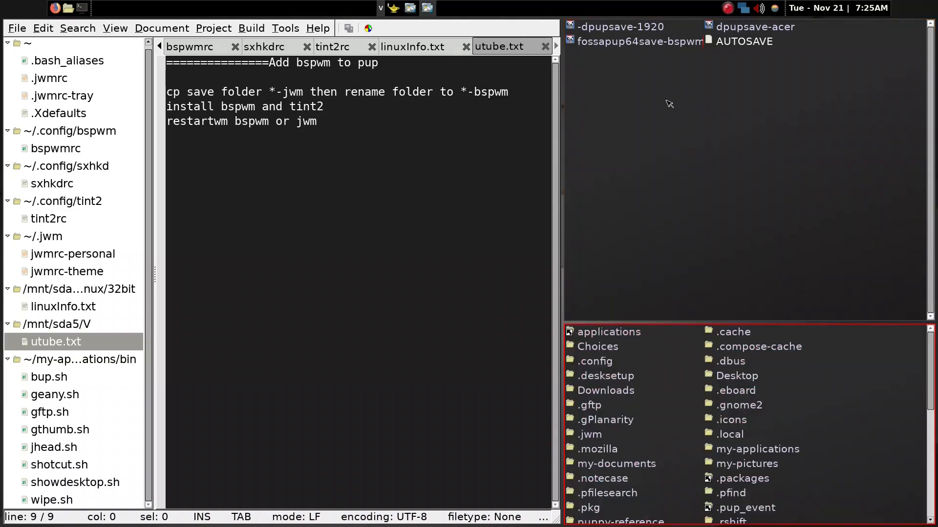
click(658, 98)
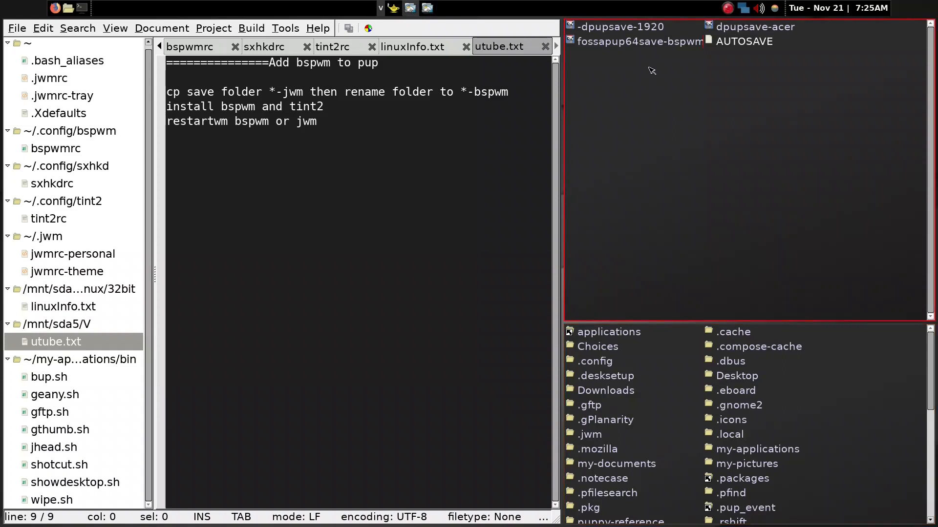
click(791, 347)
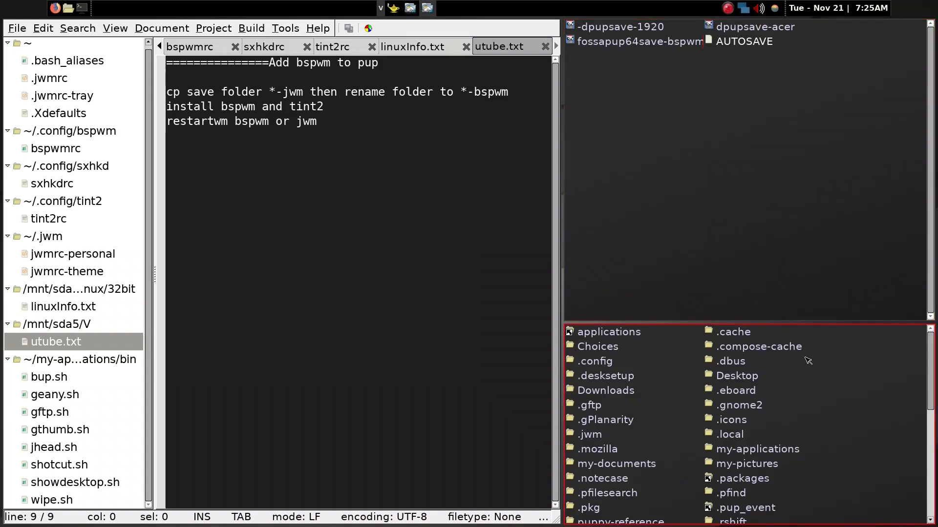
click(668, 127)
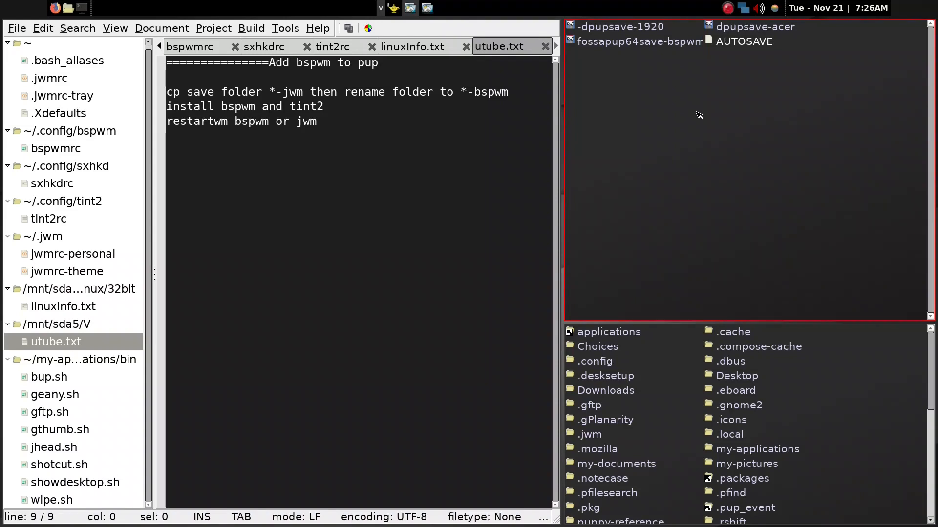
key(super+w)
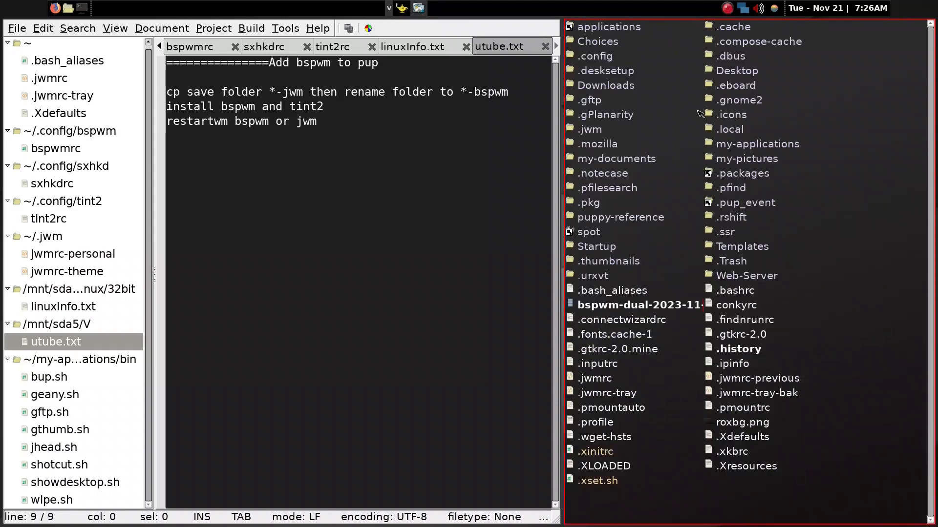
key(super+w)
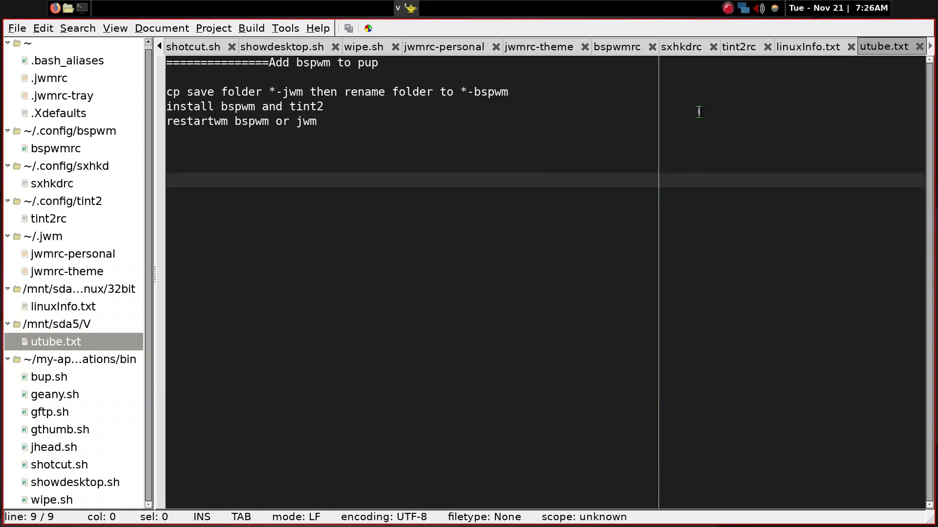
Go through the notes on copying the save folder, installing bspwm and tint2, and restarting the window manager
click(538, 134)
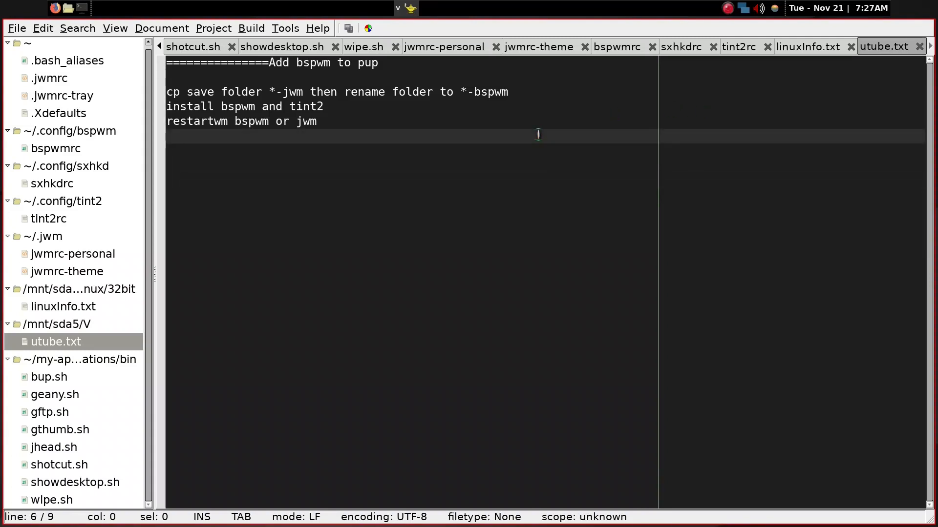
click(527, 91)
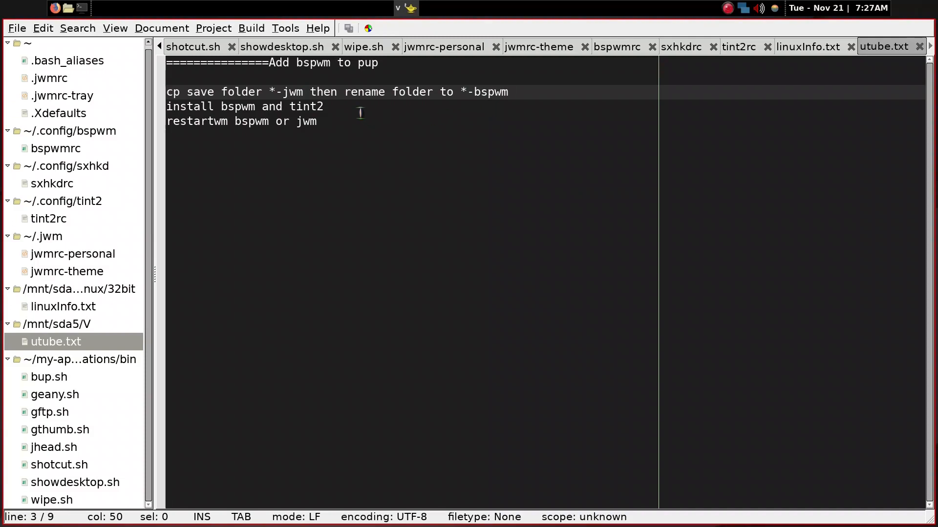
key(Down)
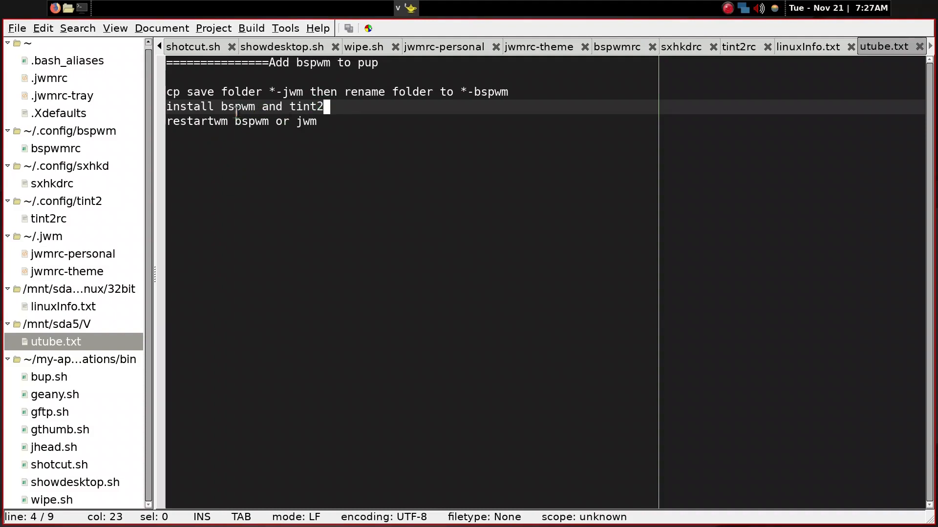
click(329, 121)
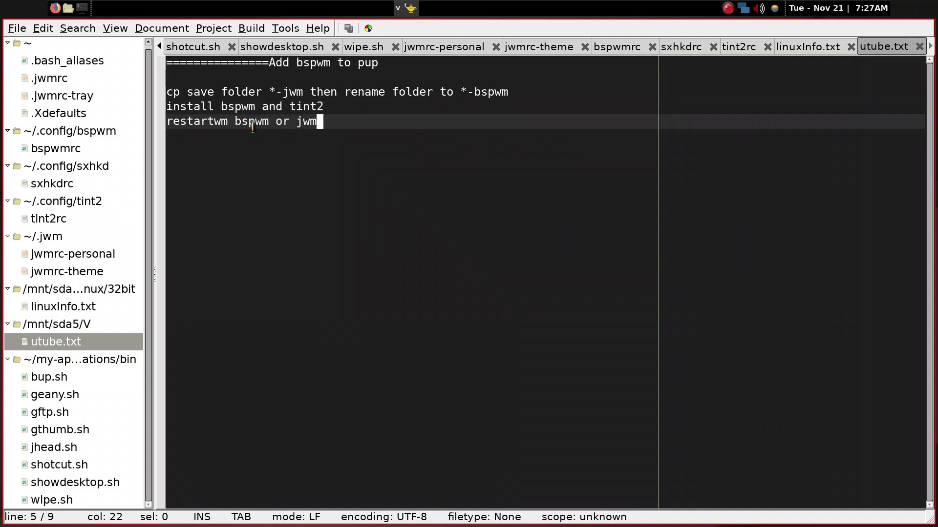
click(217, 121)
Open a terminal and enter the command restartwm jwm without running it
key(super+Return)
text(restart)
key(BackSpace)
text(t)
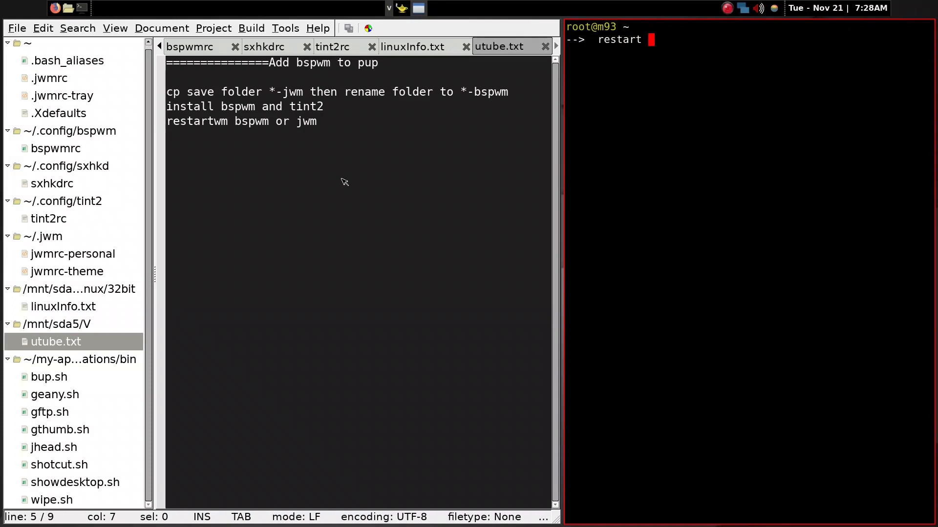
text(jwm)
key(Left)
key(Left)
key(Left)
key(Left)
text(wm)
key(Right)
key(Left)
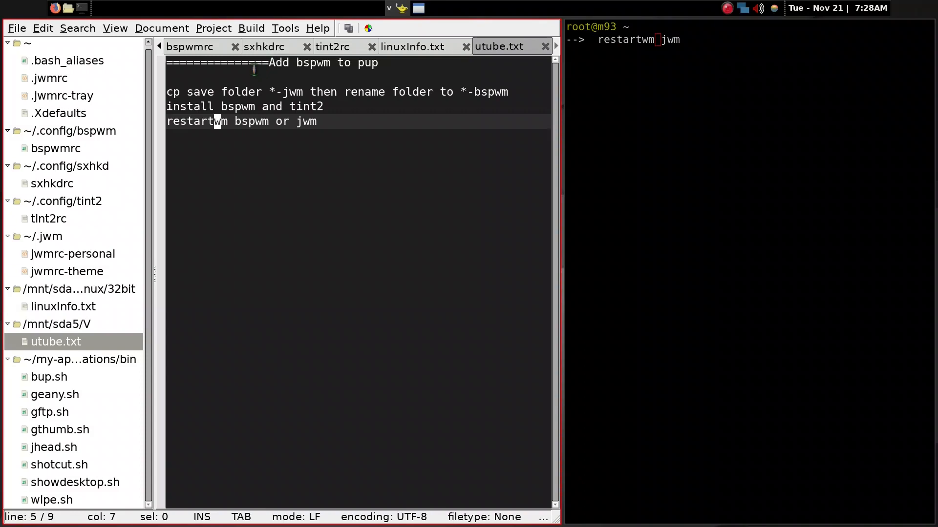
Discard the unexecuted restartwm command, exit the terminal with the x alias, and close the text editor
key(alt+Tab)
key(Right)
key(Delete)
key(Delete)
key(Delete)
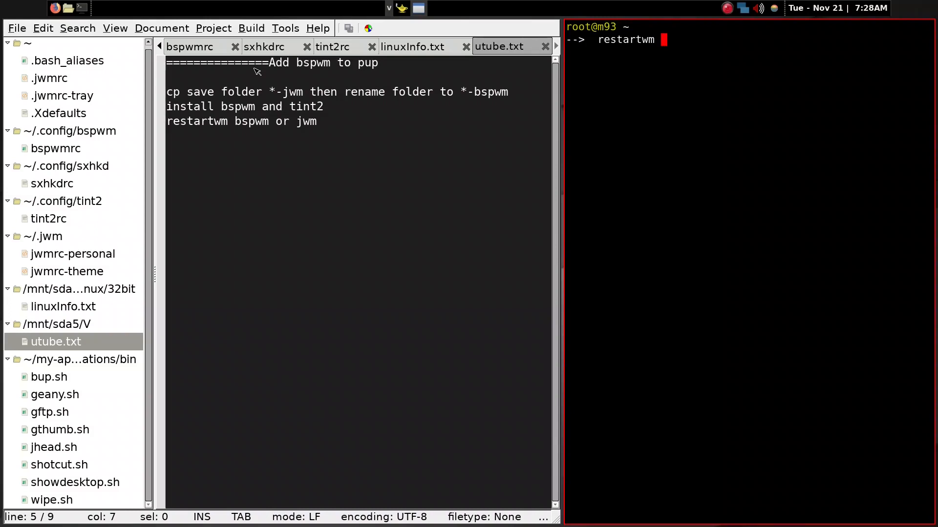
key(BackSpace)
key(BackSpace)
key(BackSpace)
key(BackSpace)
key(BackSpace)
key(BackSpace)
key(BackSpace)
key(BackSpace)
key(BackSpace)
key(BackSpace)
text(x)
key(Return)
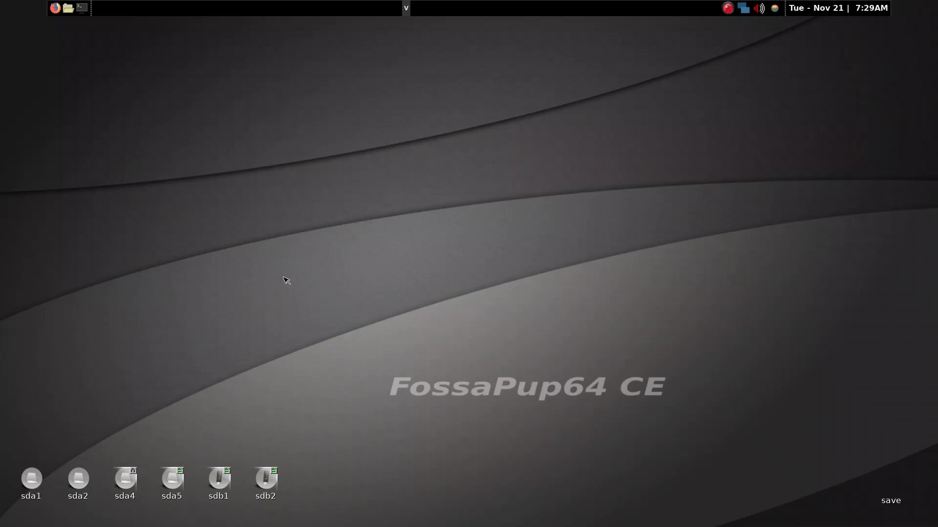
Bring up the application launcher and run ppm to start the package manager
key(super+d)
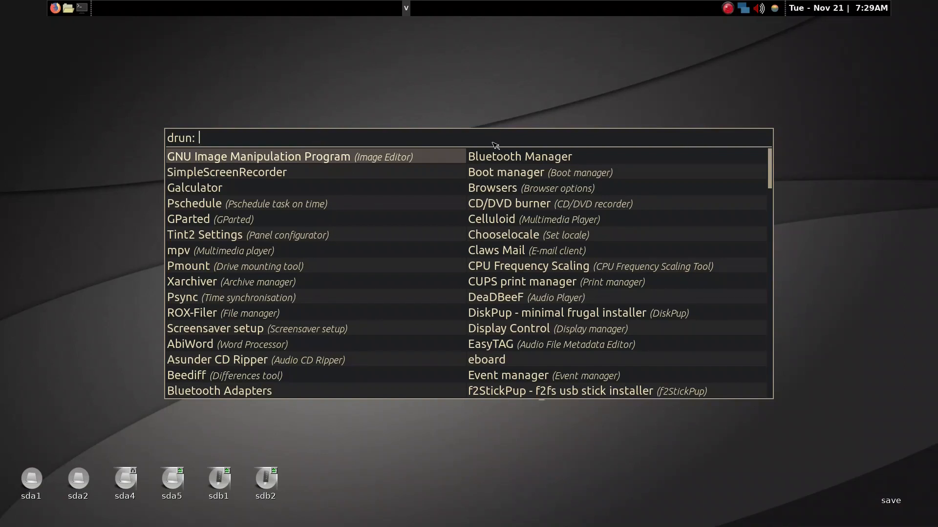
text(ppp)
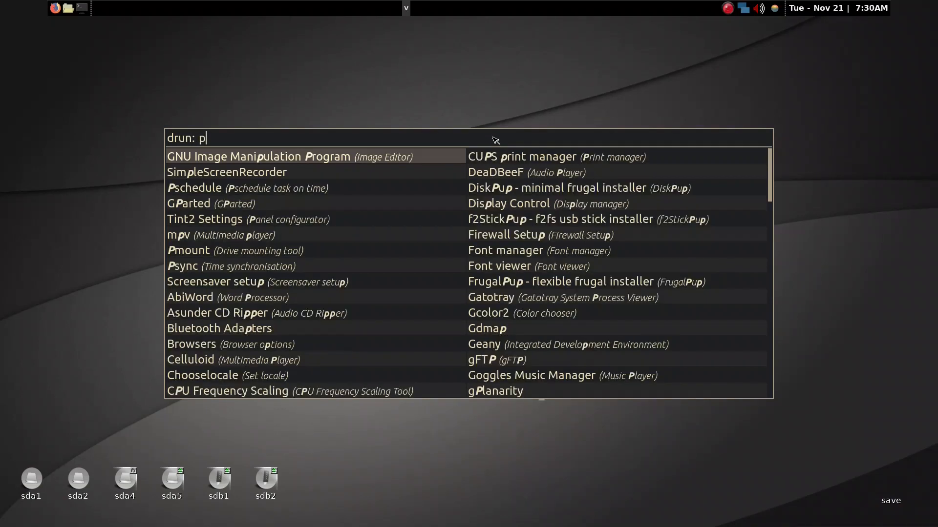
key(BackSpace)
text(m)
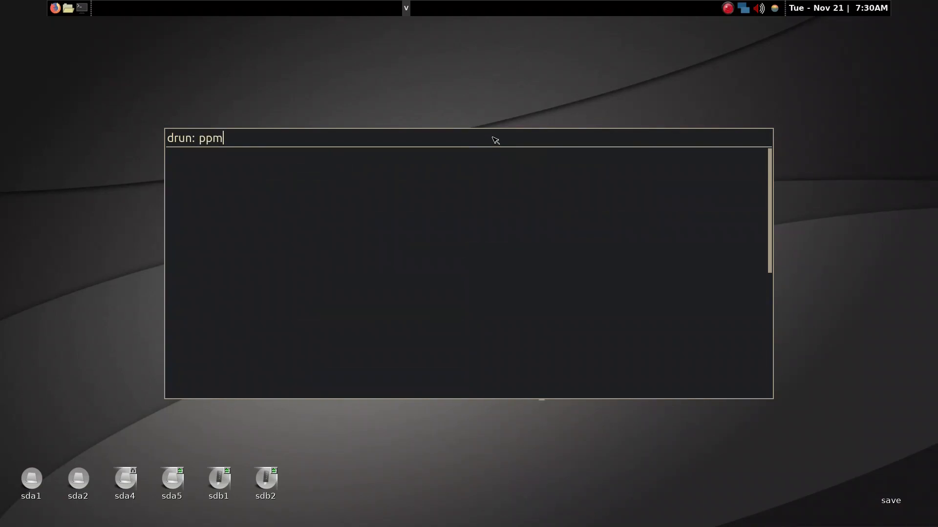
key(Return)
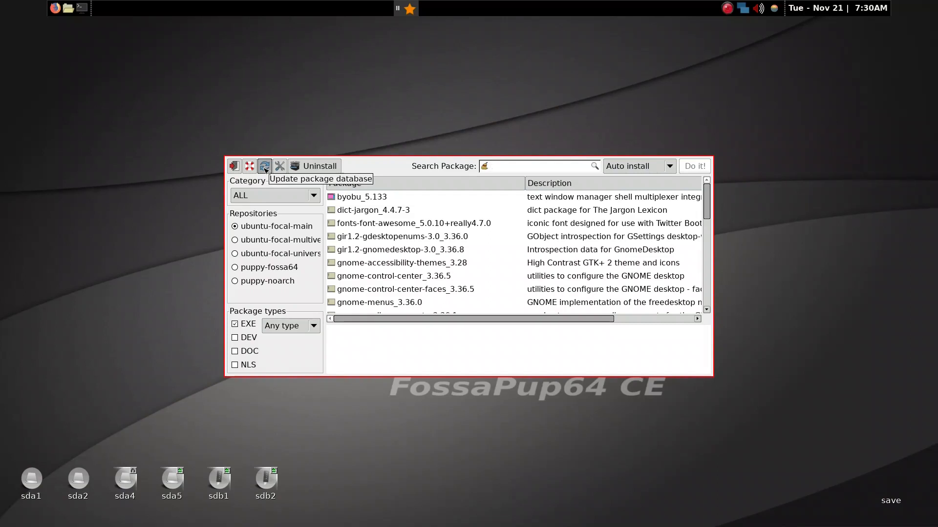
Search the package manager for bspwm
text(bspwm)
key(Return)
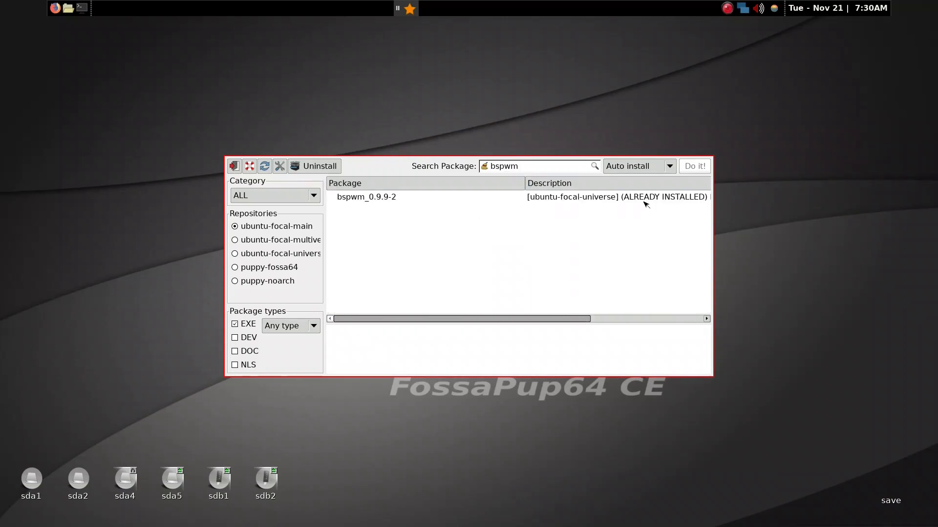
Select the bspwm_0.9.9-2 entry to see its details, and search the package manager for skhkd
click(424, 199)
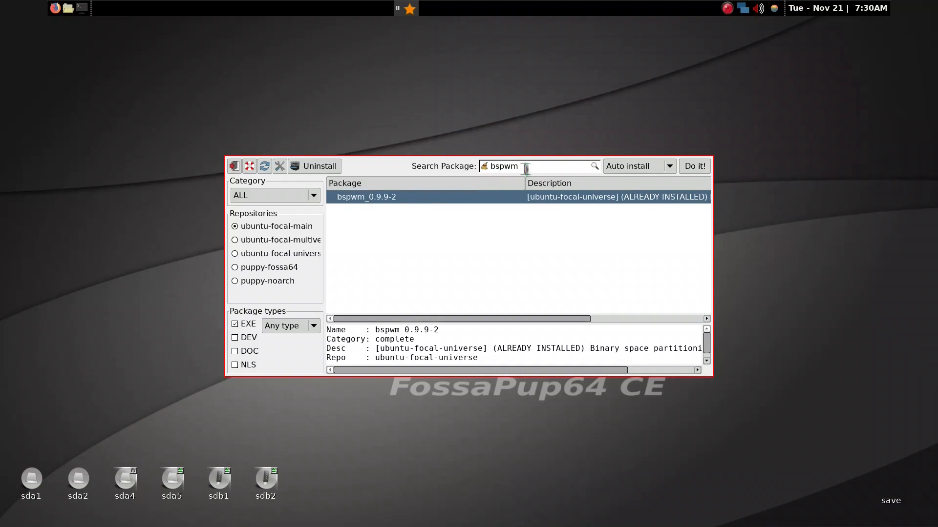
double_click(525, 168)
text(skd)
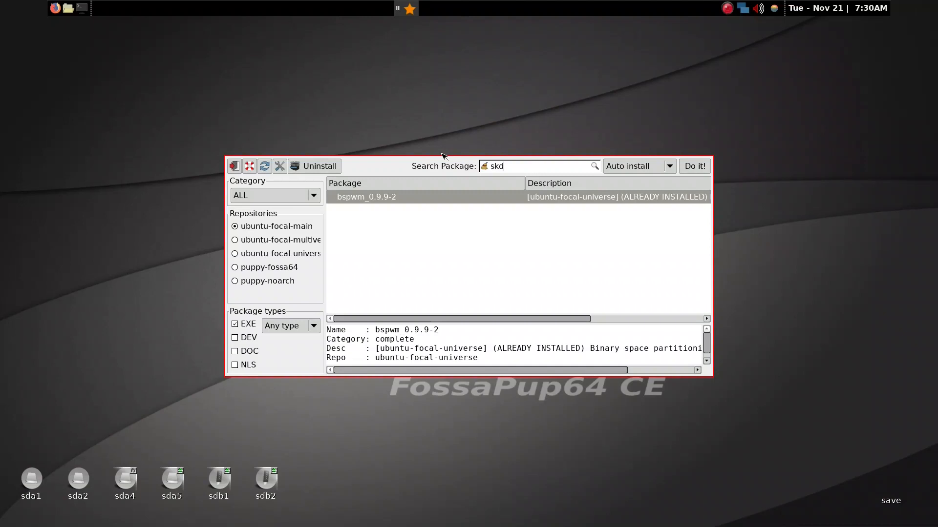
text(h)
text(hkd)
key(Return)
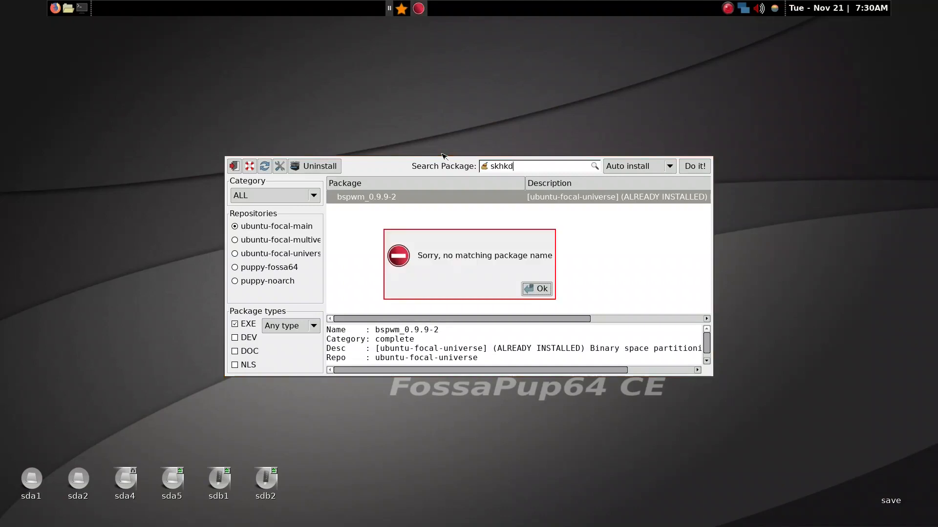
click(539, 289)
Search the package manager for tint2
drag(521, 170, 393, 158)
text(tint)
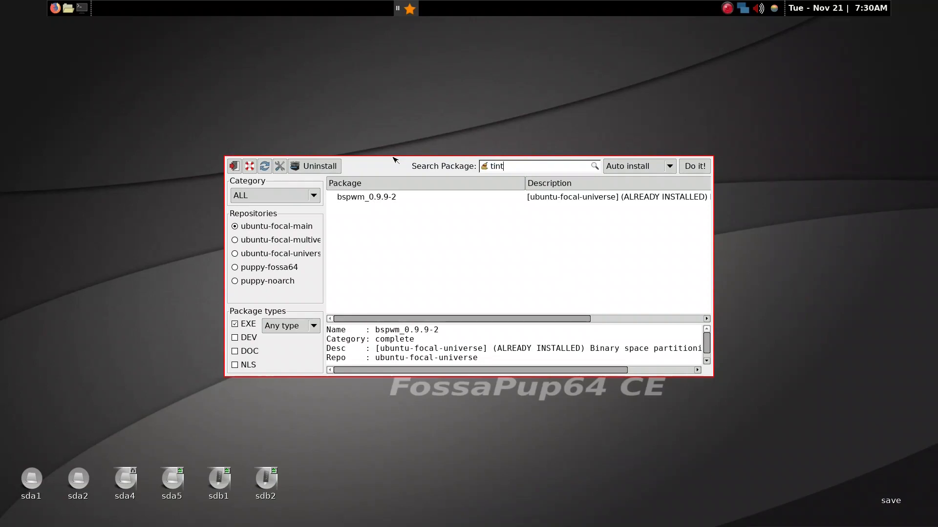
text(2)
key(Return)
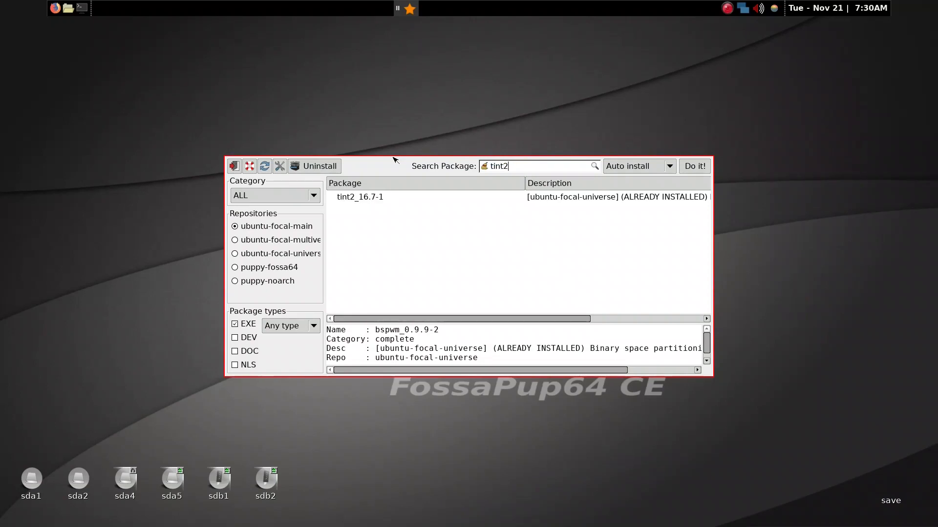
Try to auto-install the tint2_16.7-1 package and answer No to aborting the process
click(524, 203)
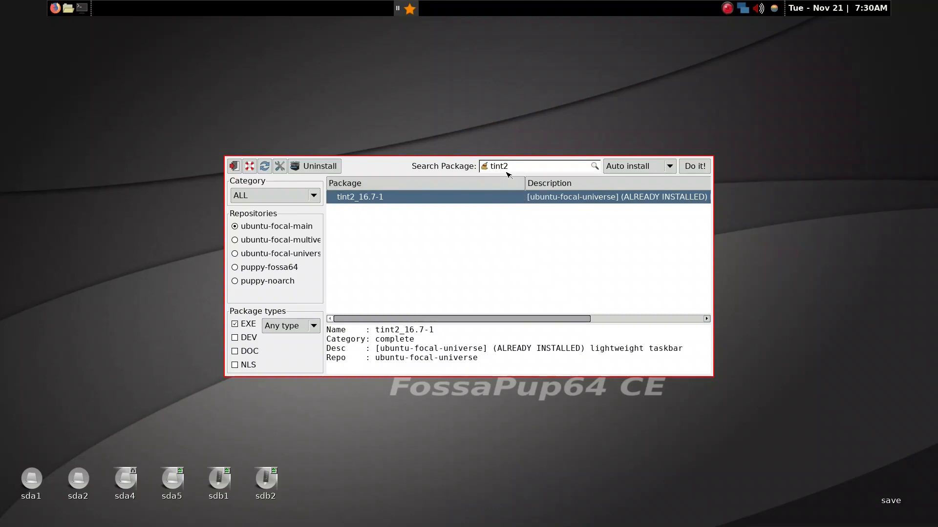
click(700, 168)
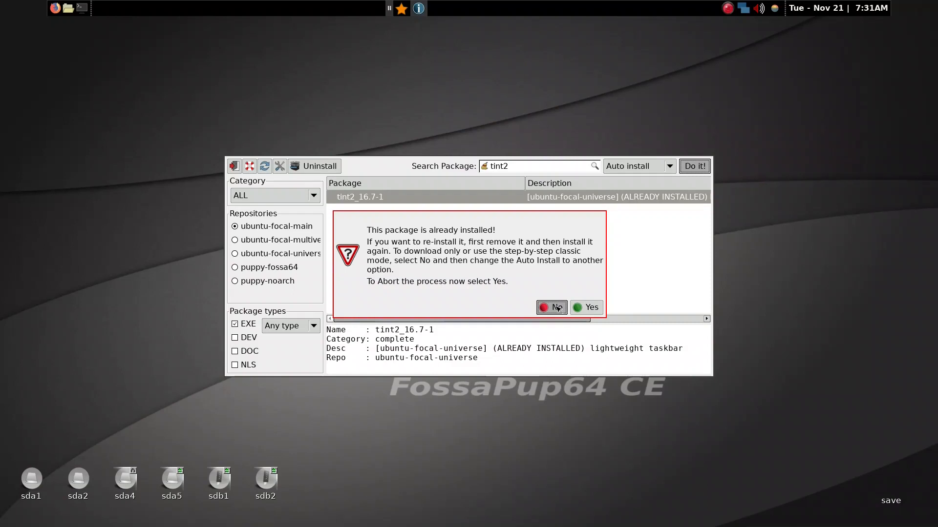
click(560, 307)
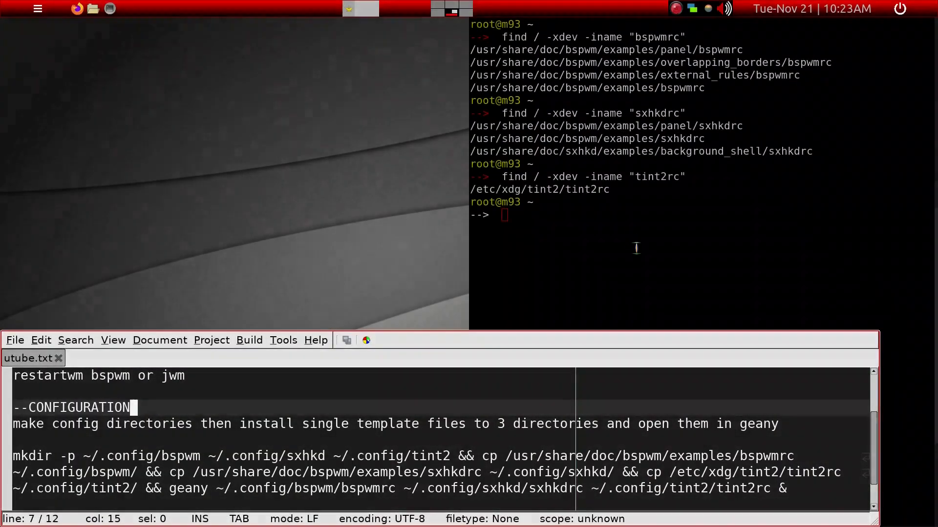
click(637, 251)
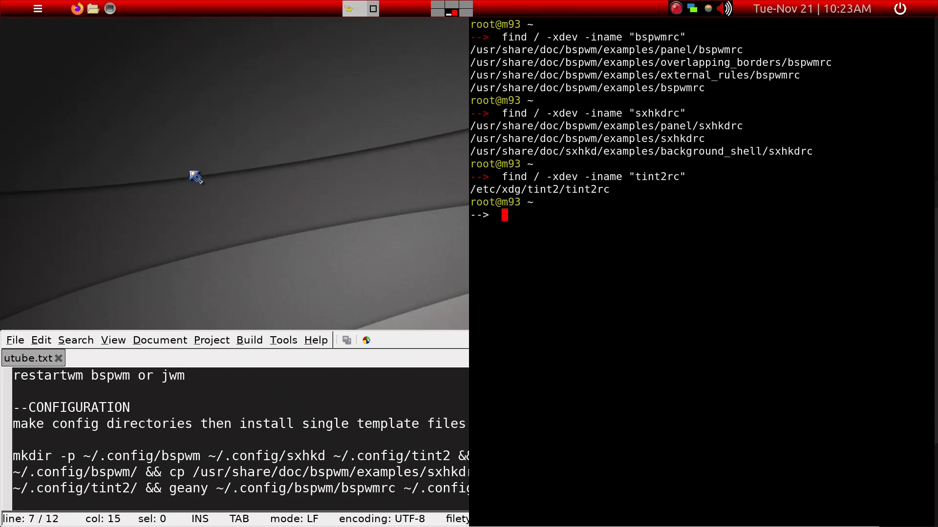
Open the home folder's .config directory in the file manager to view its subfolders, and close the window
key(super+e)
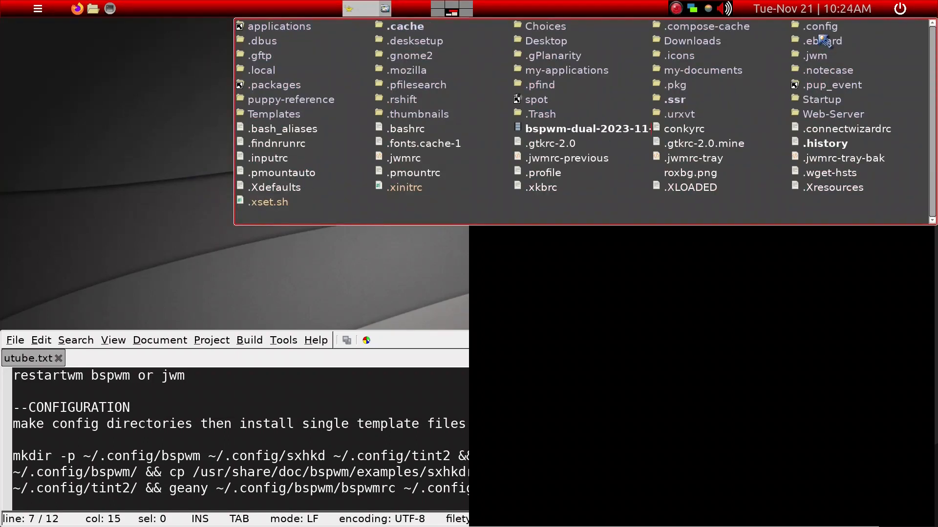
click(821, 32)
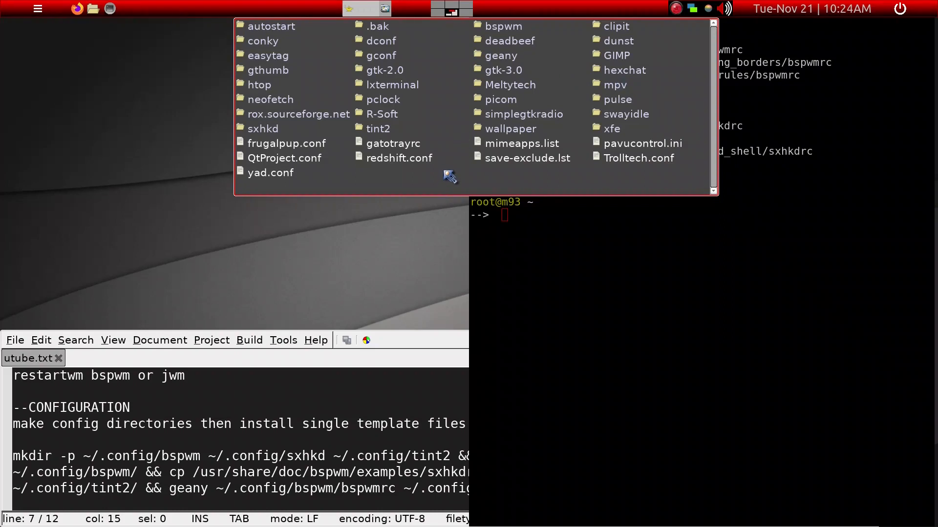
key(super+w)
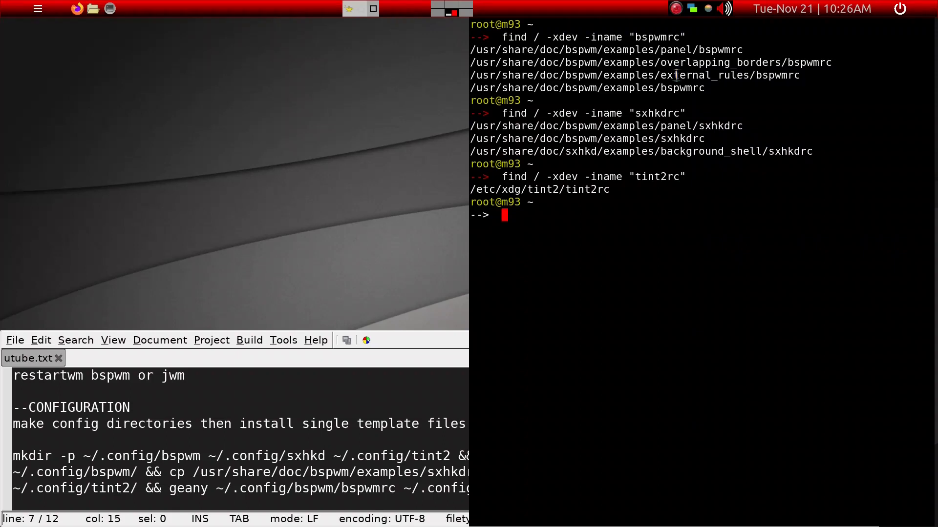
Bring the utube.txt notes forward and read the configuration section on making directories and copying template files
click(389, 362)
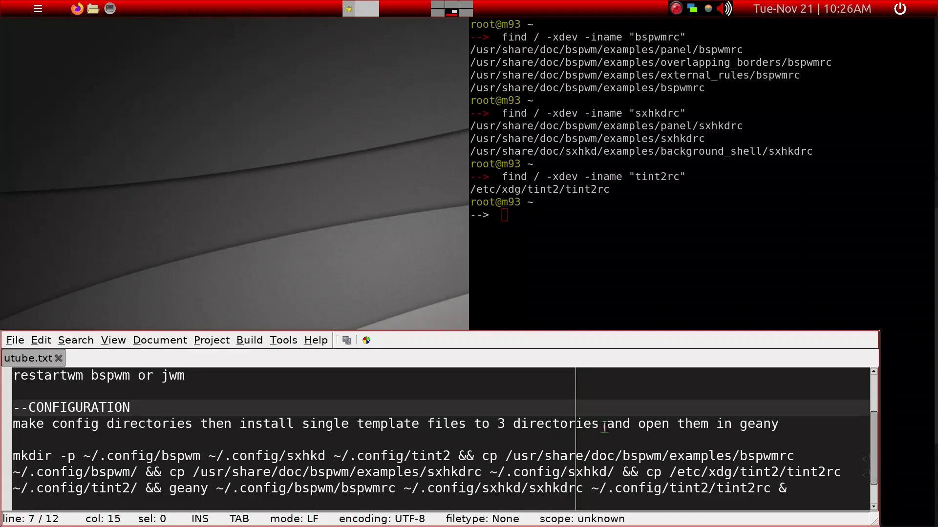
scroll(740, 407, down, 1)
scroll(739, 403, up, 2)
scroll(738, 402, down, 2)
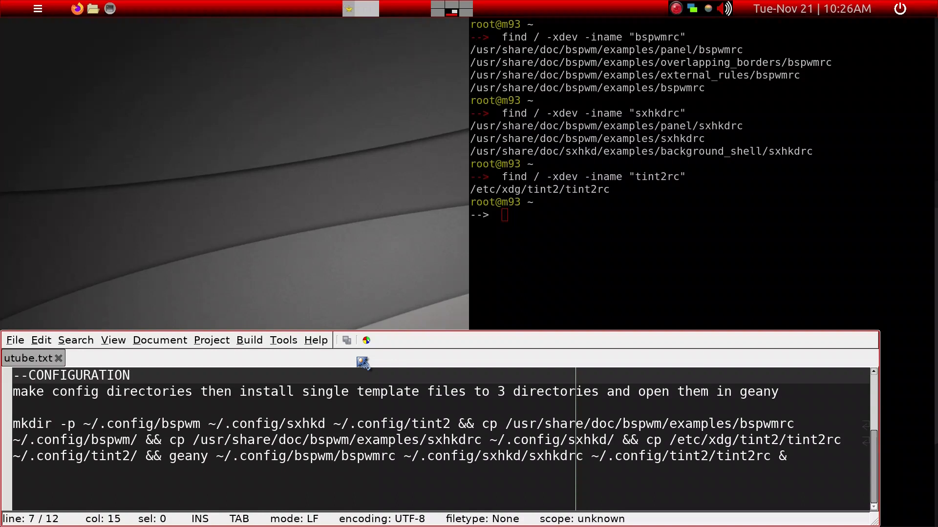
Highlight the example bspwmrc and sxhkdrc paths under /usr/share/doc/bspwm/examples in the terminal's find output, and clear the highlight
click(541, 277)
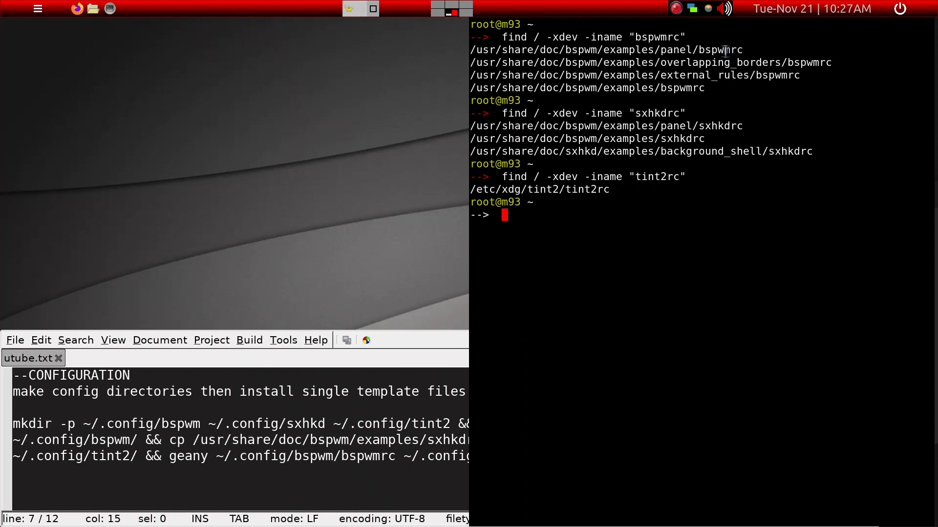
drag(703, 88, 480, 90)
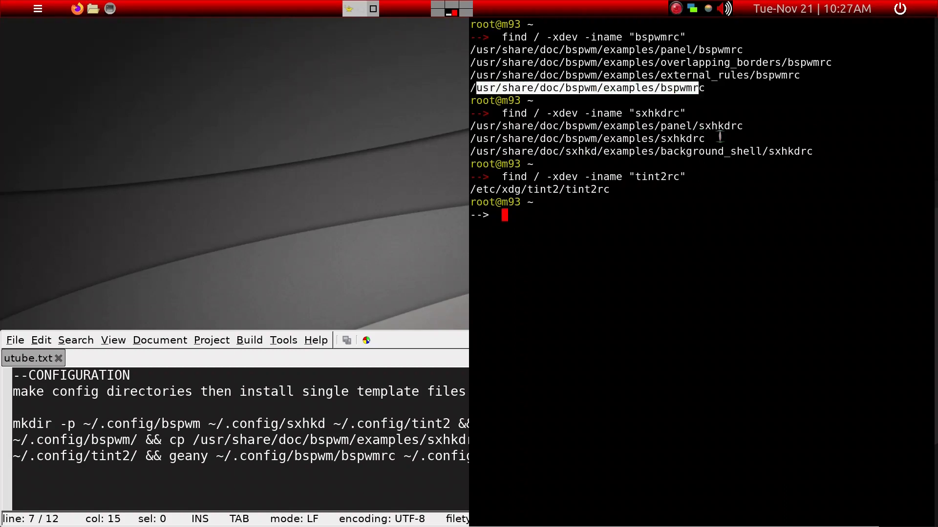
drag(711, 138, 472, 145)
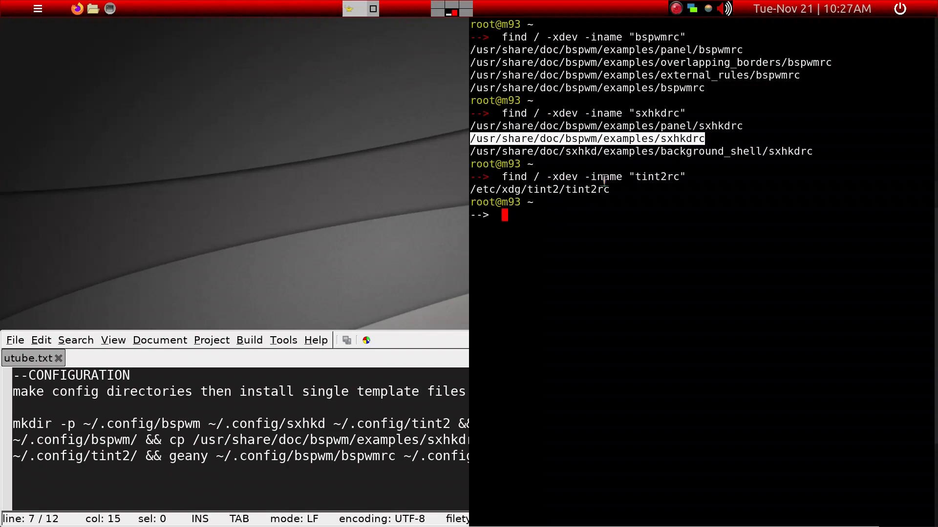
click(684, 175)
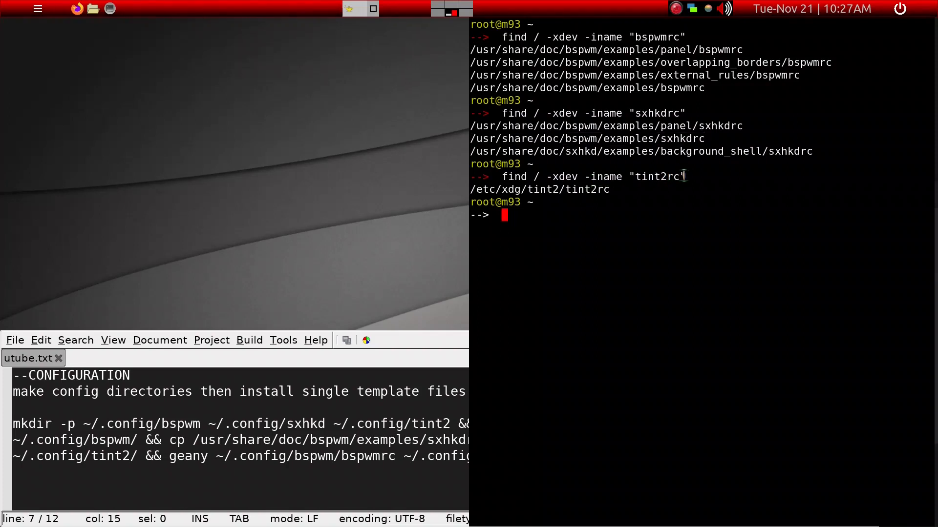
Copy the full mkdir, cp and geany command from the configuration notes and paste it into a new terminal
click(367, 361)
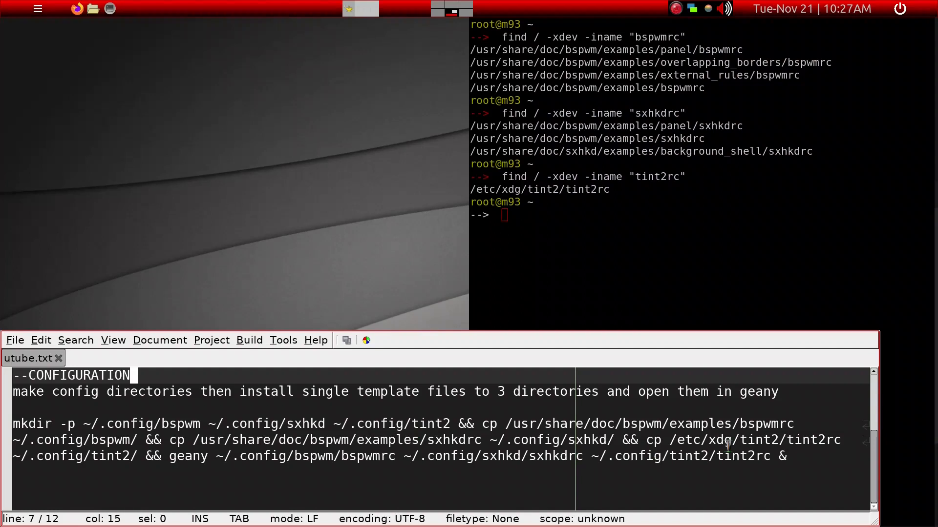
drag(786, 456, 5, 423)
key(super+c)
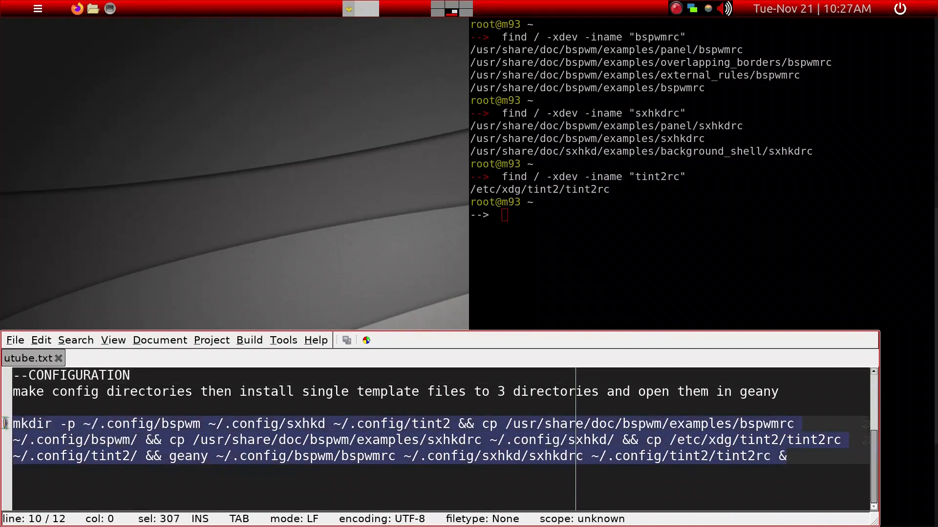
right_click(57, 437)
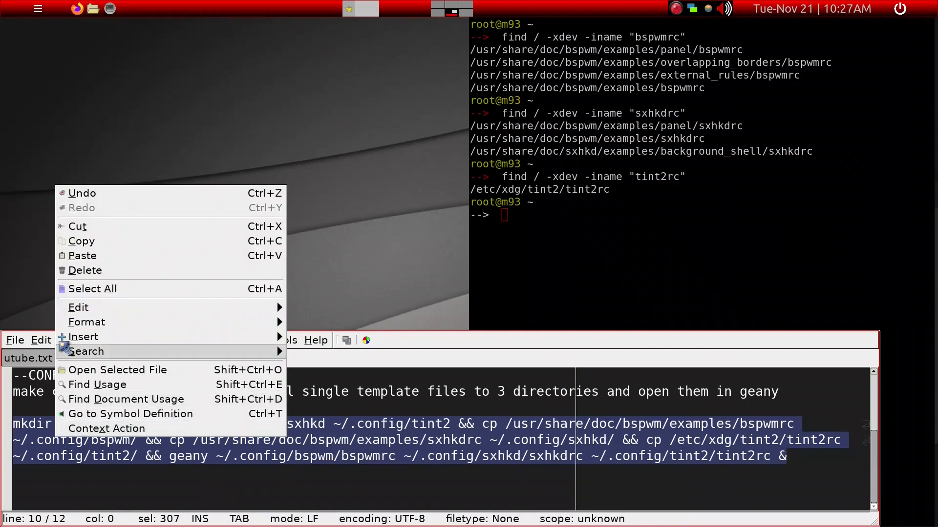
click(77, 244)
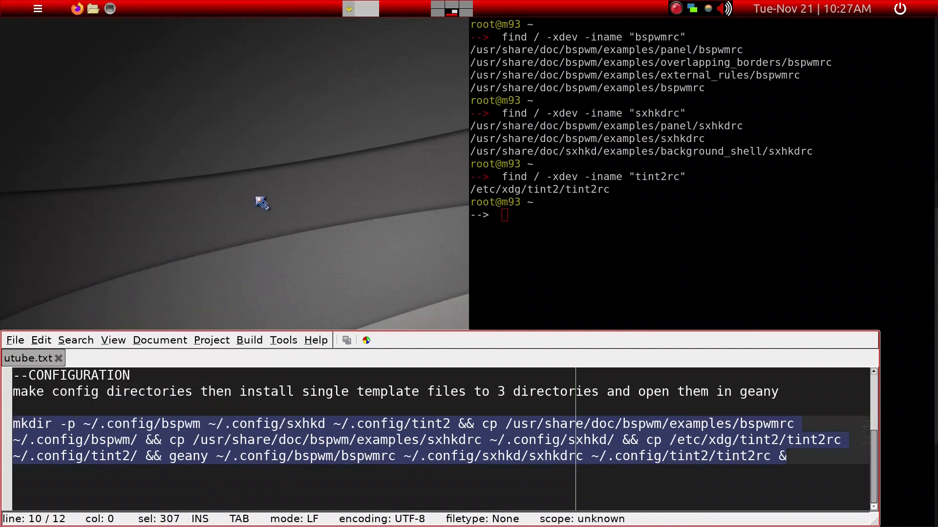
key(super+Return)
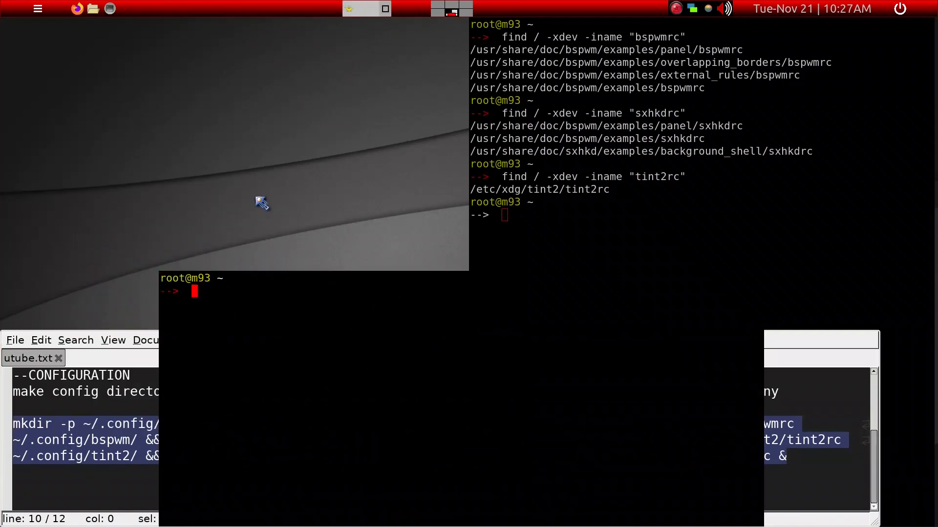
middle_click(280, 305)
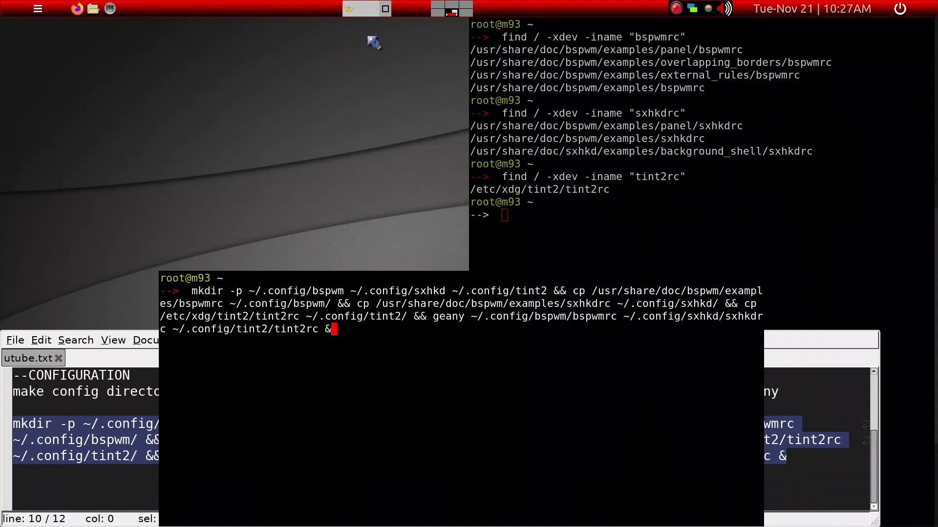
Show the .config directory in the file manager and run the pasted setup command in the terminal
key(super+e)
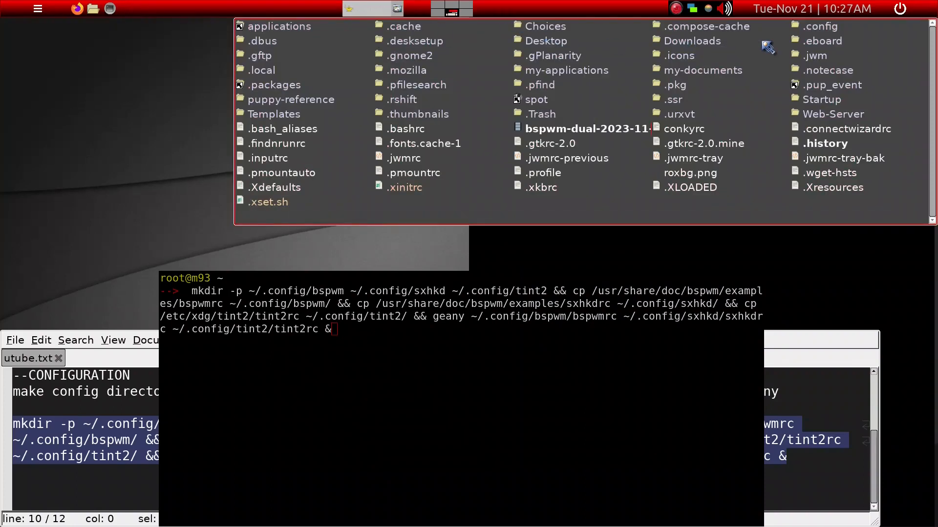
click(814, 29)
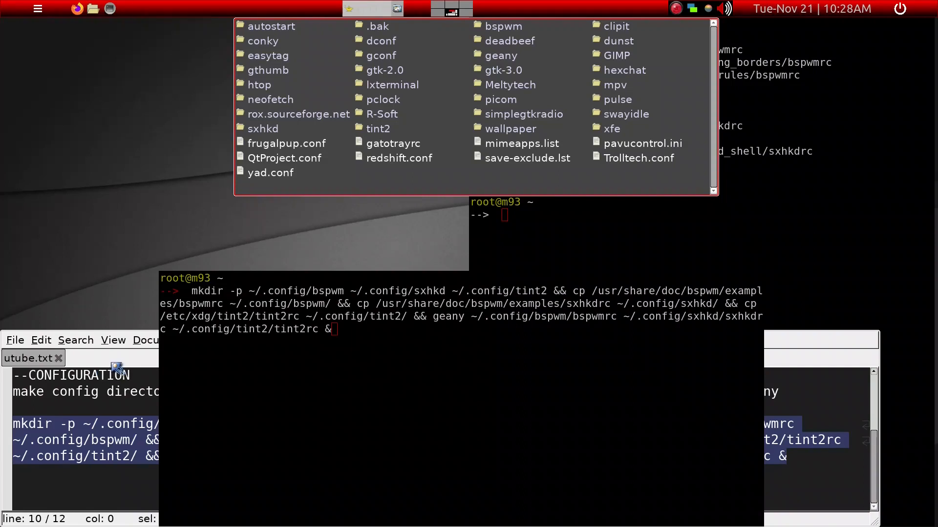
click(377, 332)
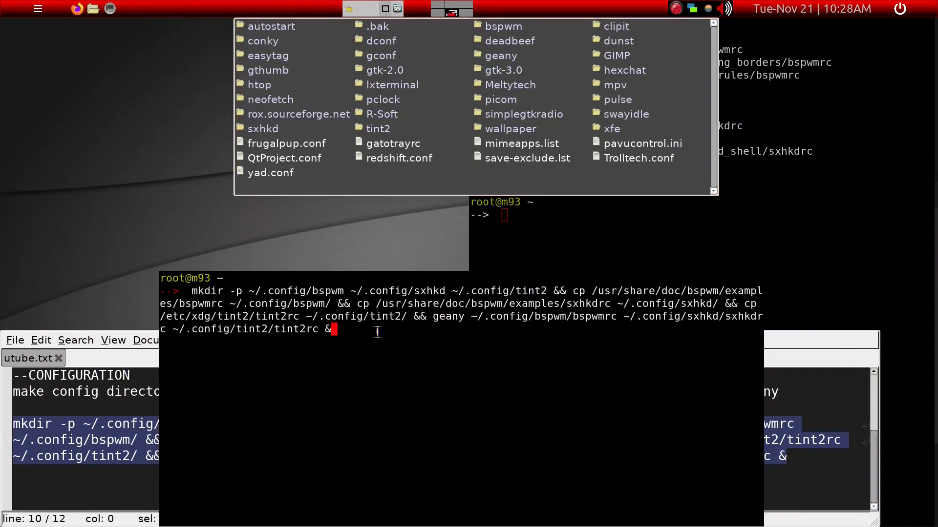
key(Return)
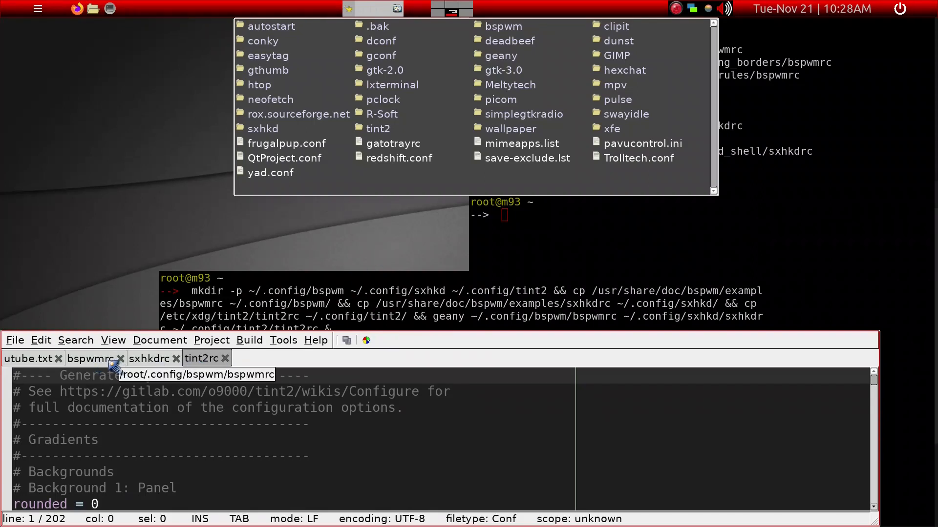
Bring up sxhkdrc in the text editor, close the file manager window, and enlarge the editor to fill the screen
click(137, 364)
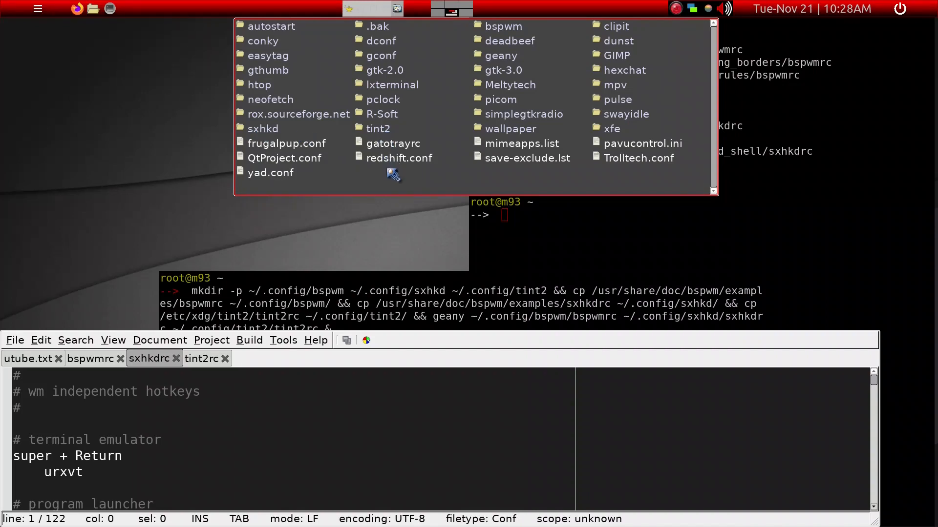
key(super+w)
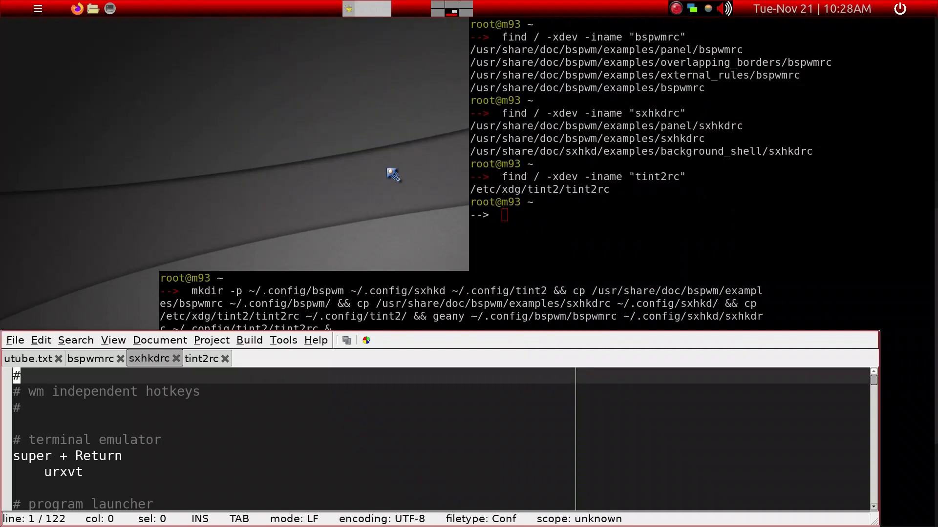
click(349, 393)
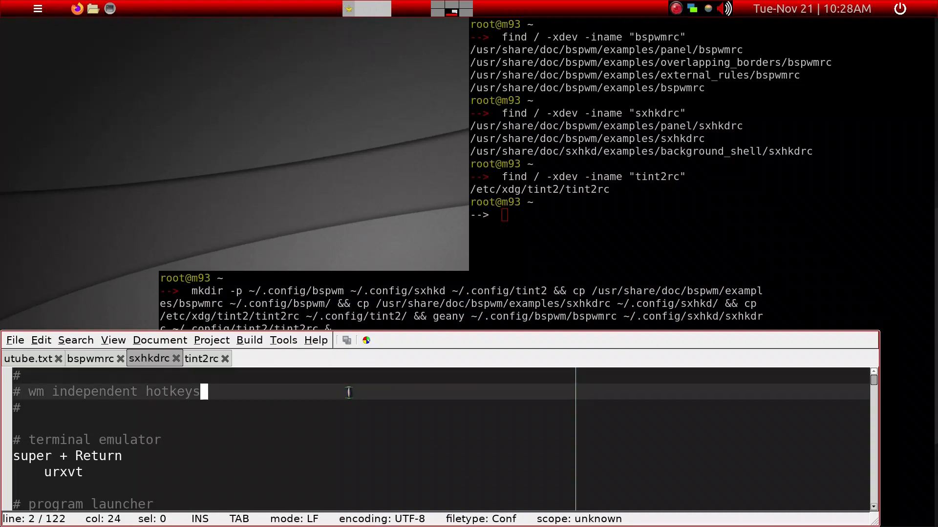
key(super+Up)
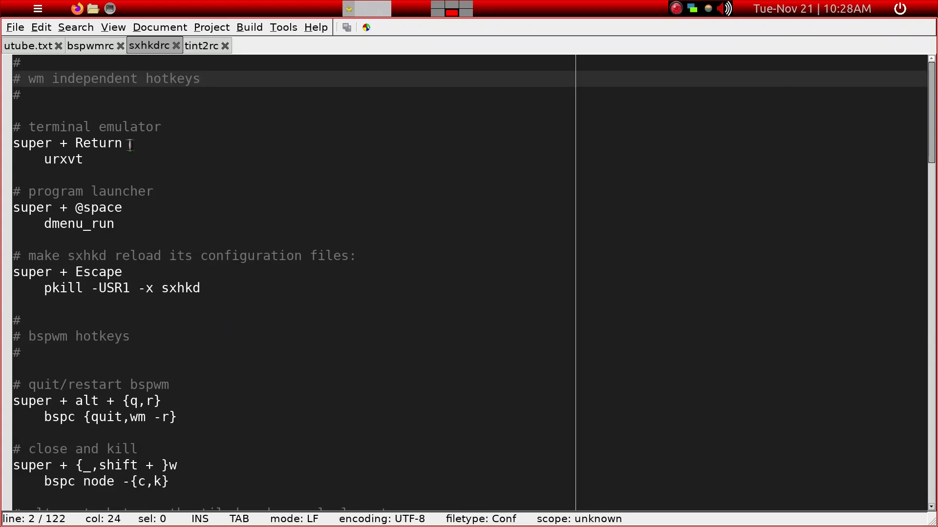
Review the bspwmrc, sxhkdrc and tint2rc template files in turn, and return to bspwmrc
click(86, 47)
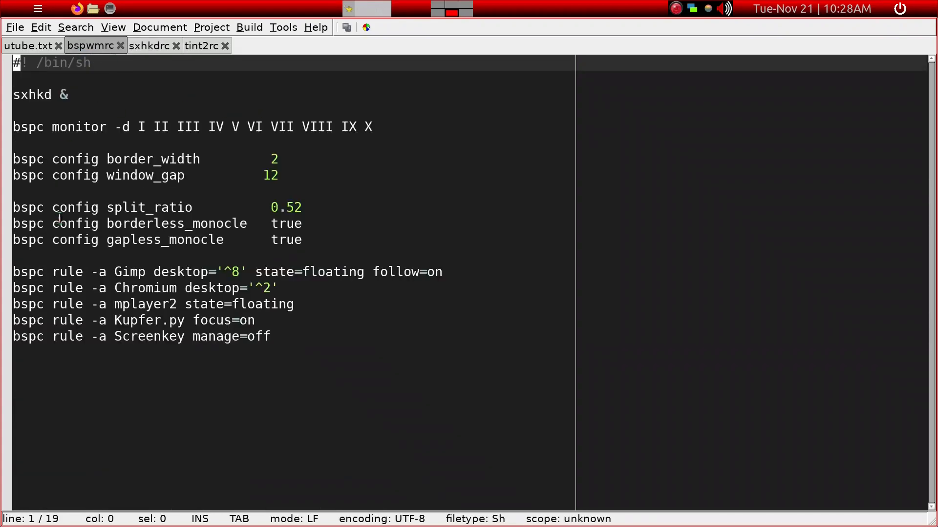
click(156, 48)
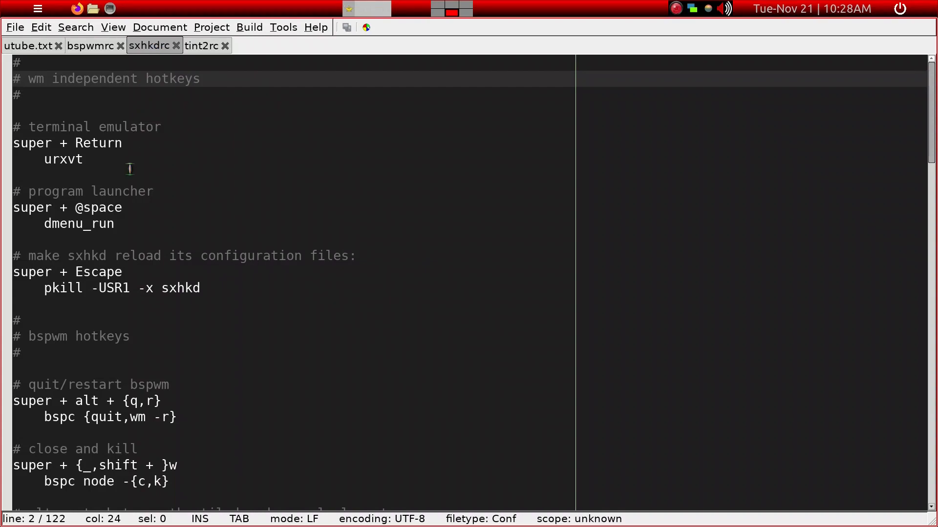
click(200, 51)
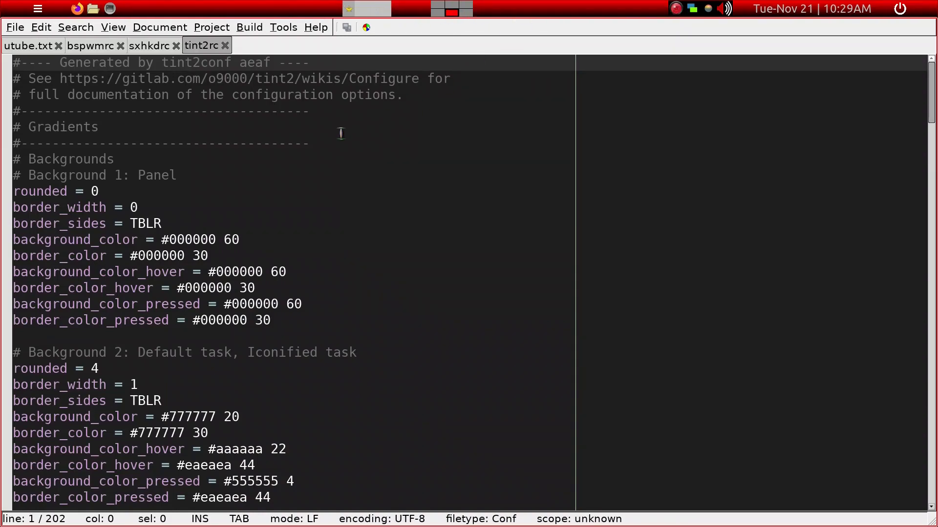
click(97, 51)
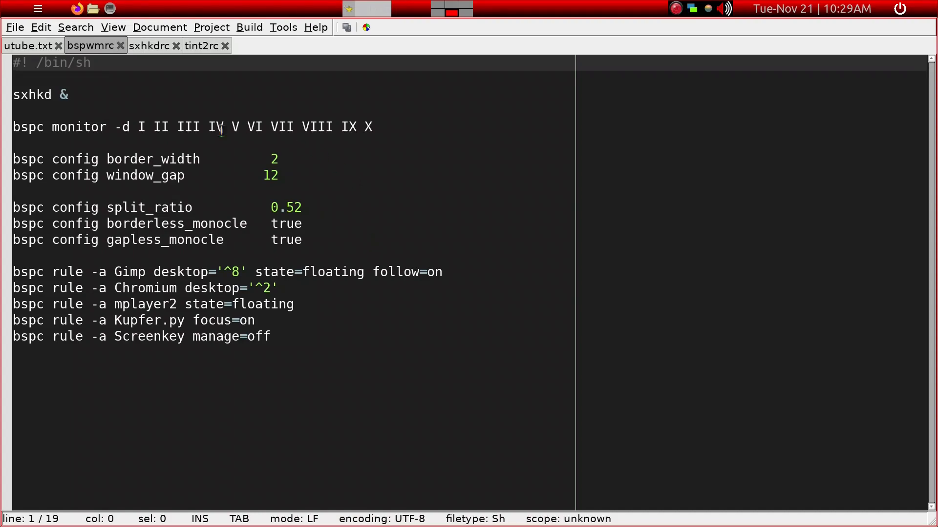
Shorten the desktop list on bspwmrc's bspc monitor line to I II III IV V VI and save the file
click(77, 95)
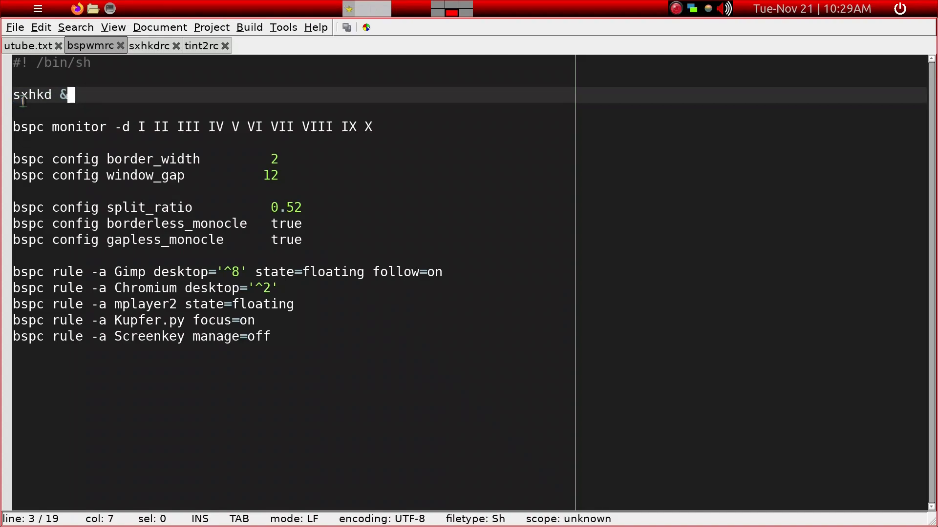
click(227, 127)
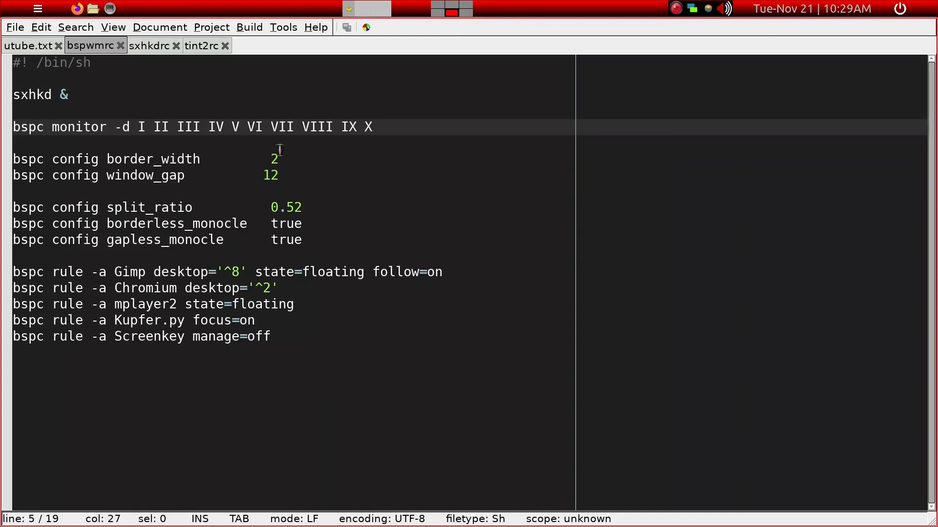
click(374, 127)
key(BackSpace)
key(BackSpace)
key(BackSpace)
key(BackSpace)
key(BackSpace)
key(BackSpace)
key(BackSpace)
key(BackSpace)
key(BackSpace)
key(BackSpace)
key(BackSpace)
key(BackSpace)
key(BackSpace)
key(BackSpace)
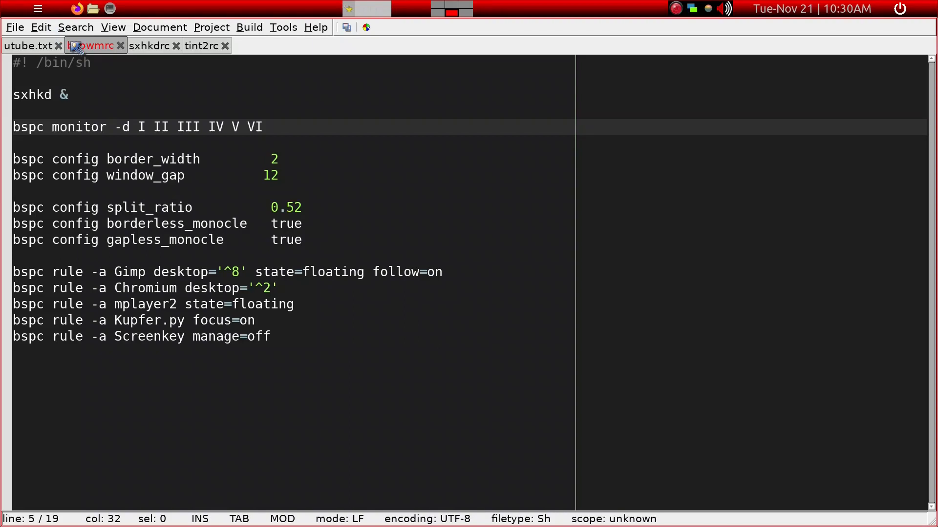
click(45, 28)
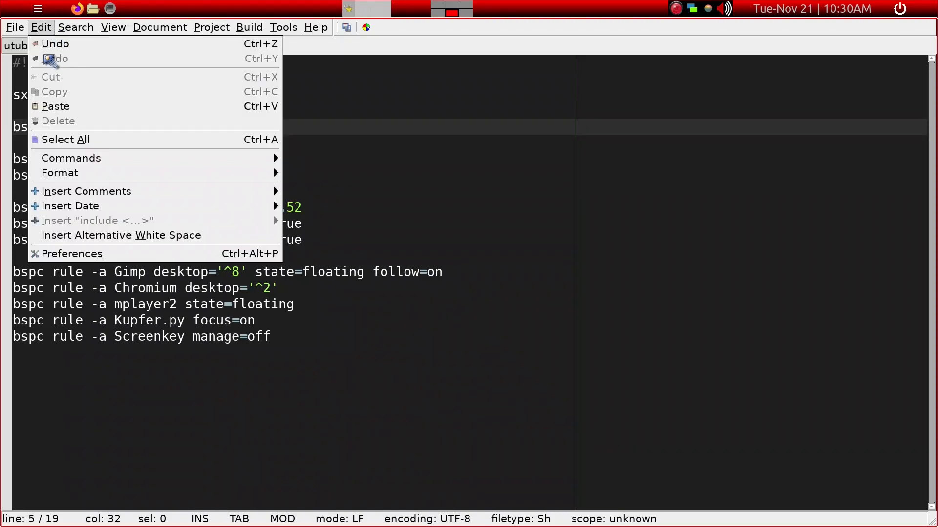
mouse_move(15, 28)
click(34, 125)
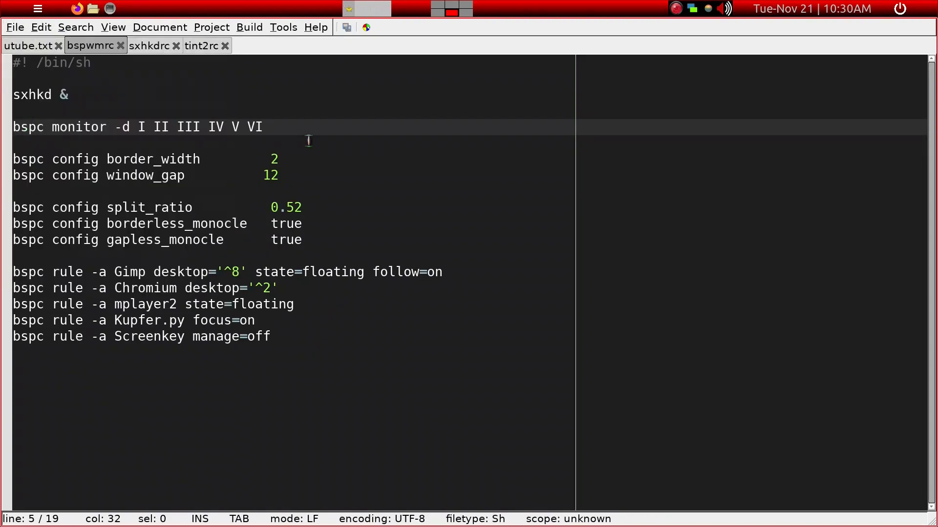
Review the window gap, split ratio, monocle and application rule lines in bspwmrc
click(317, 145)
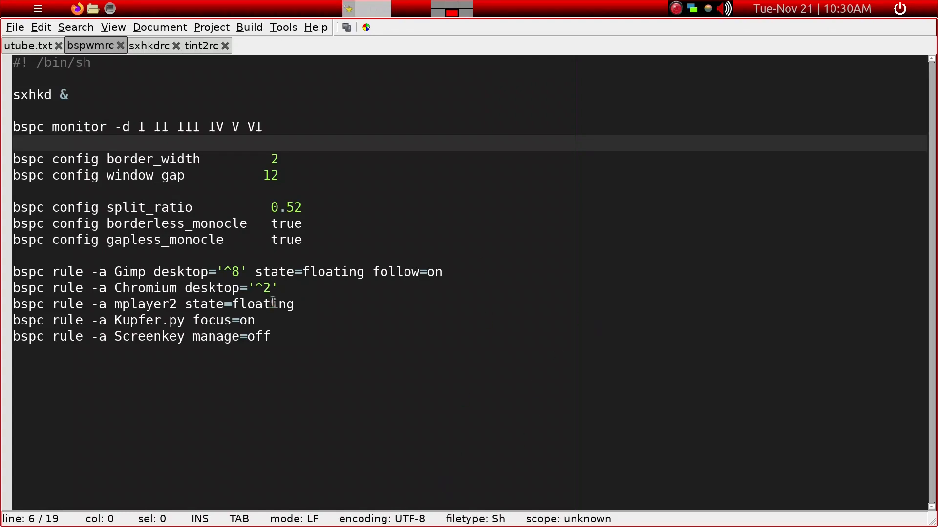
click(575, 284)
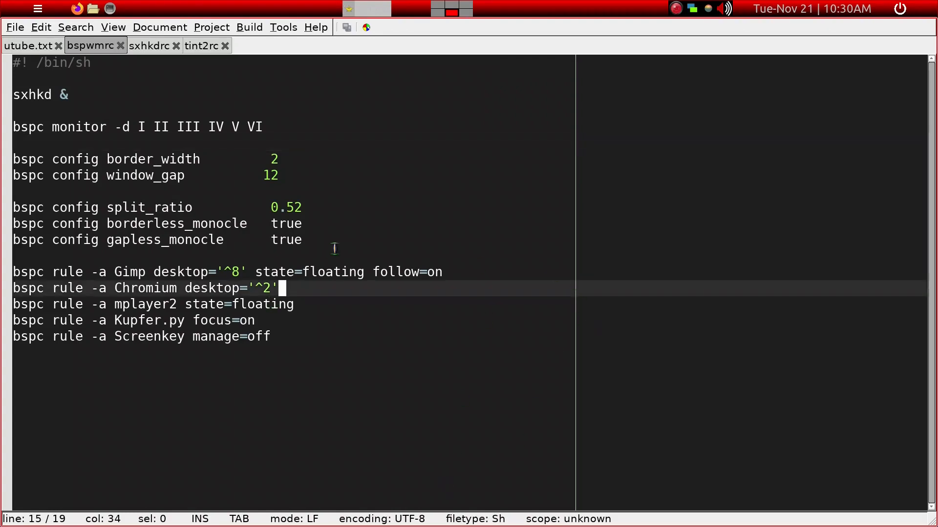
click(282, 177)
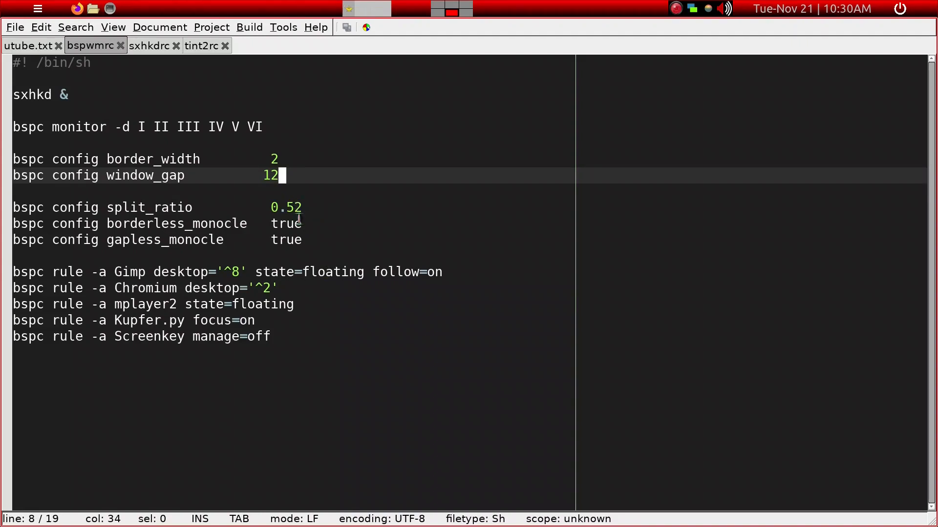
click(320, 235)
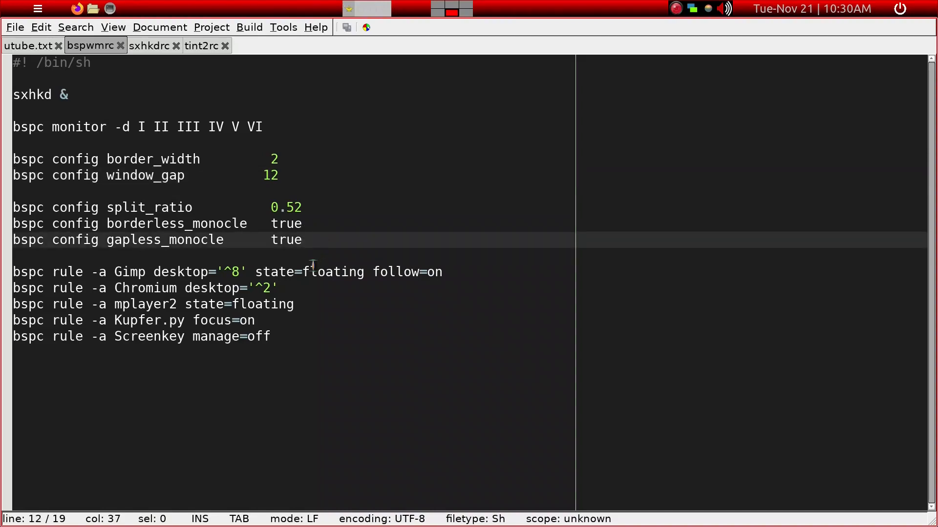
click(279, 338)
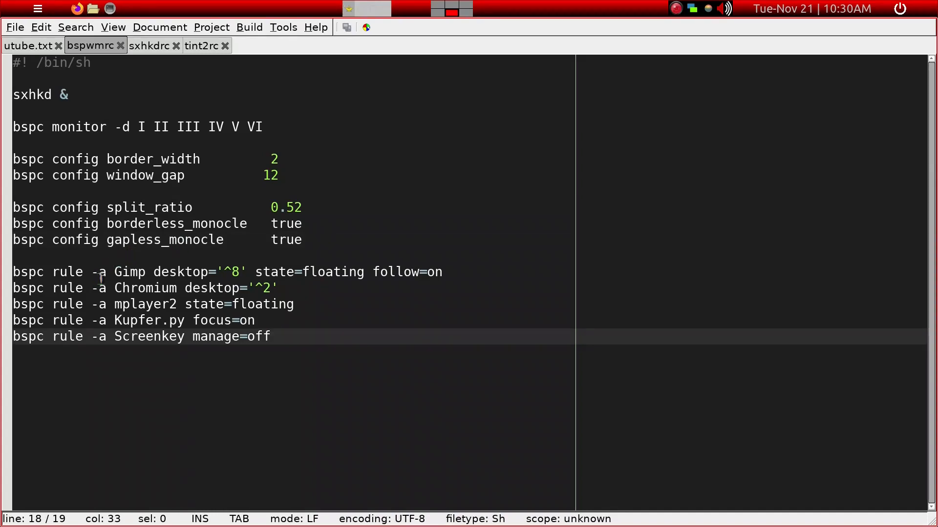
Set the desktop in bspwmrc's Gimp rule to '^4' and save the file
click(130, 272)
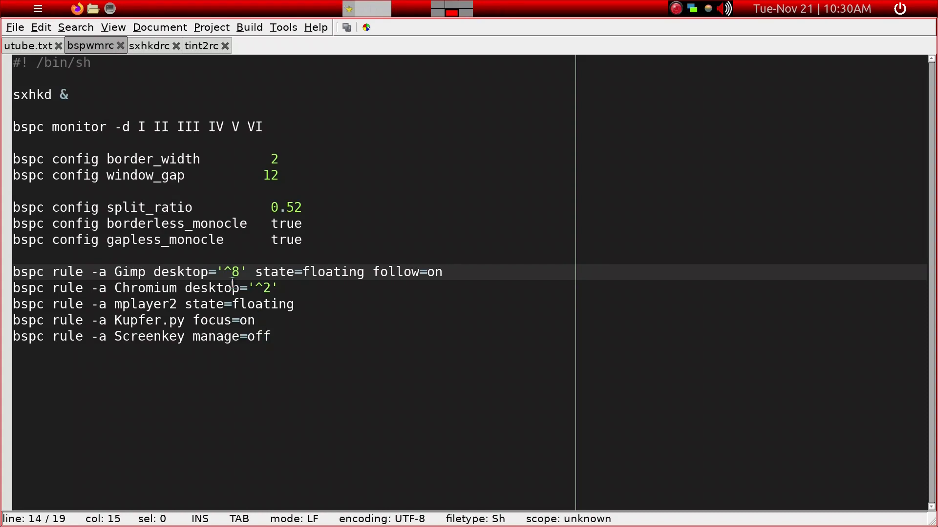
click(143, 273)
click(238, 272)
key(BackSpace)
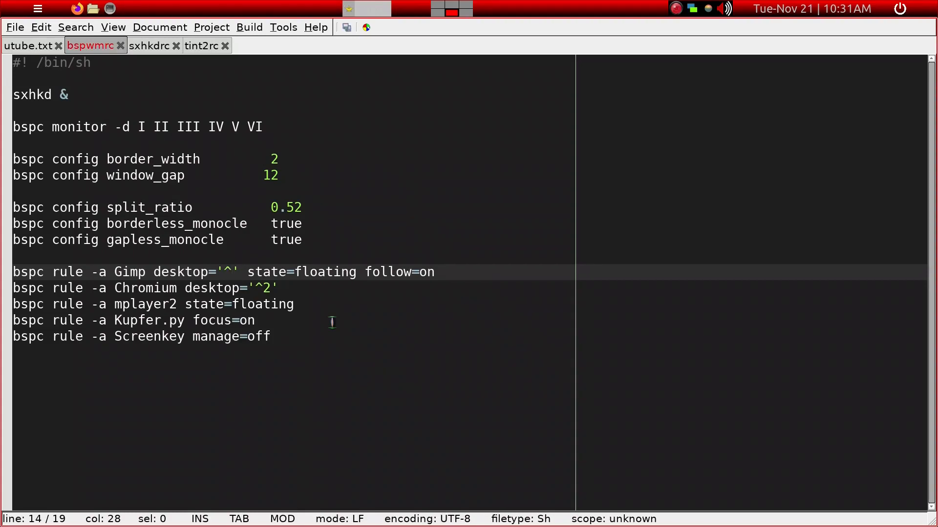
text(4)
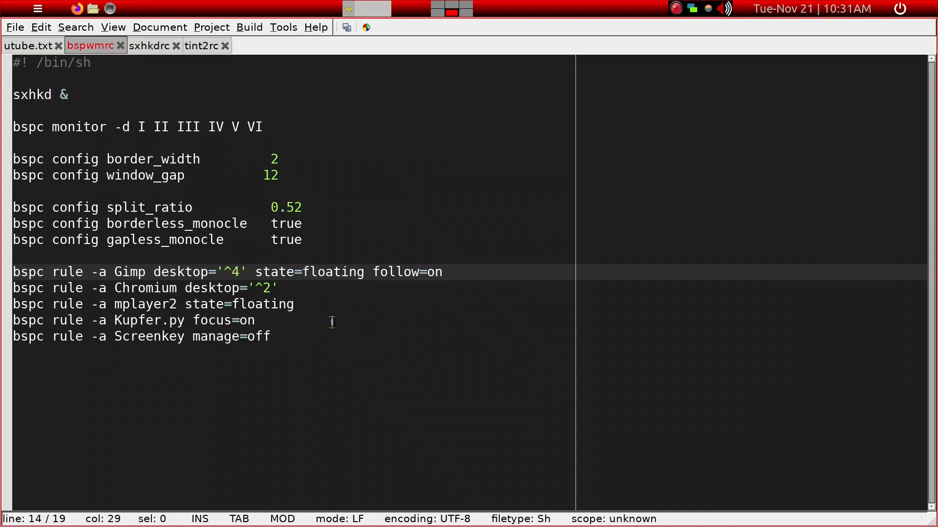
click(292, 288)
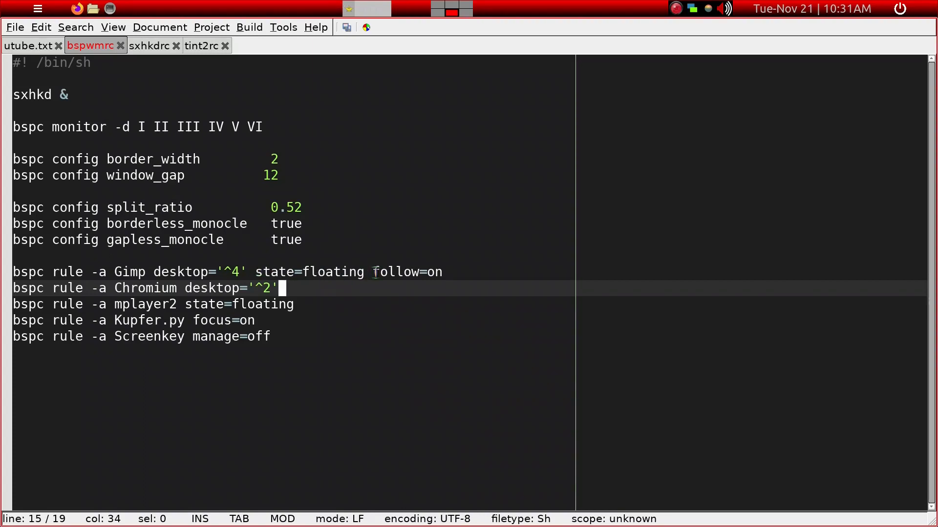
drag(372, 272, 446, 278)
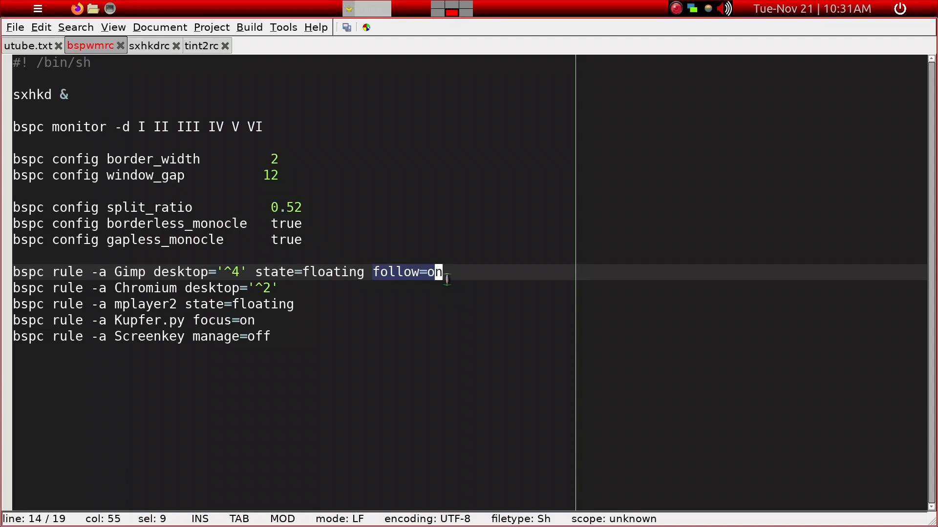
click(118, 272)
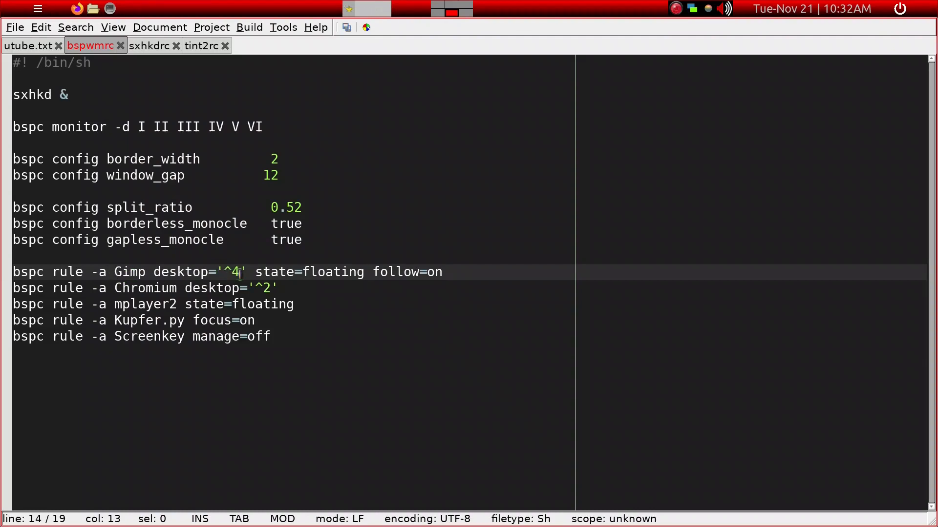
click(364, 273)
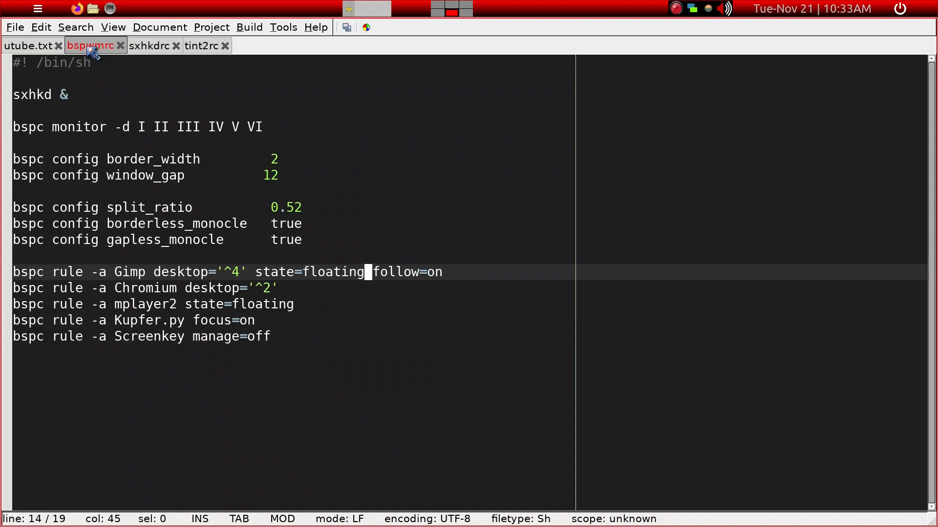
key(ctrl+s)
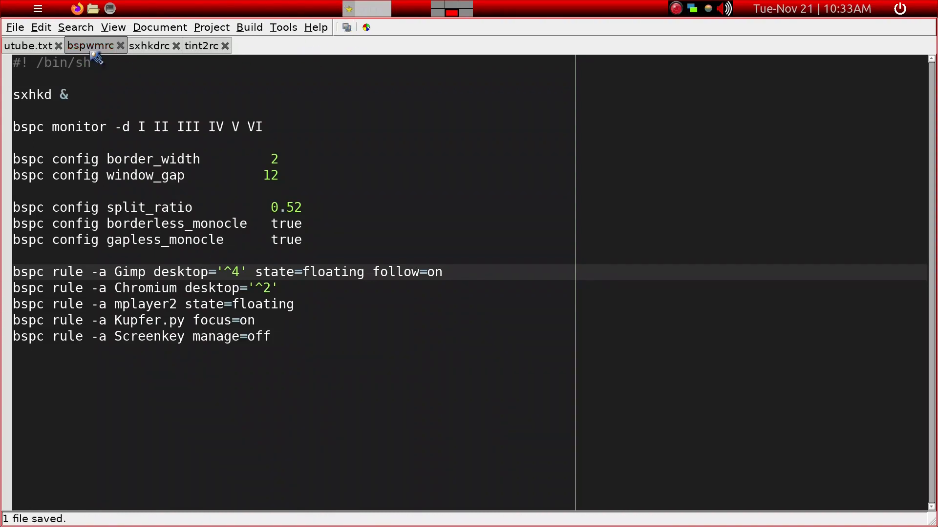
Change the terminal emulator hotkey in sxhkdrc to super + t and save the file
click(150, 46)
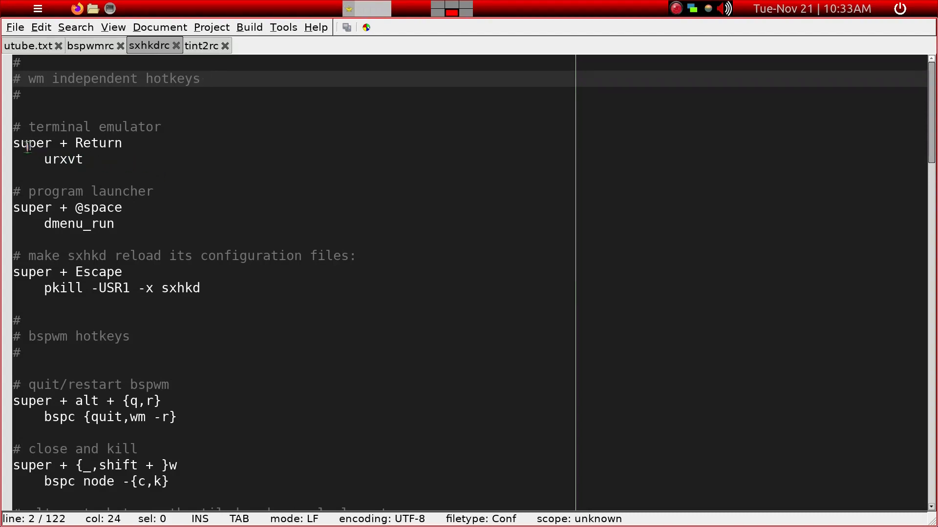
click(82, 161)
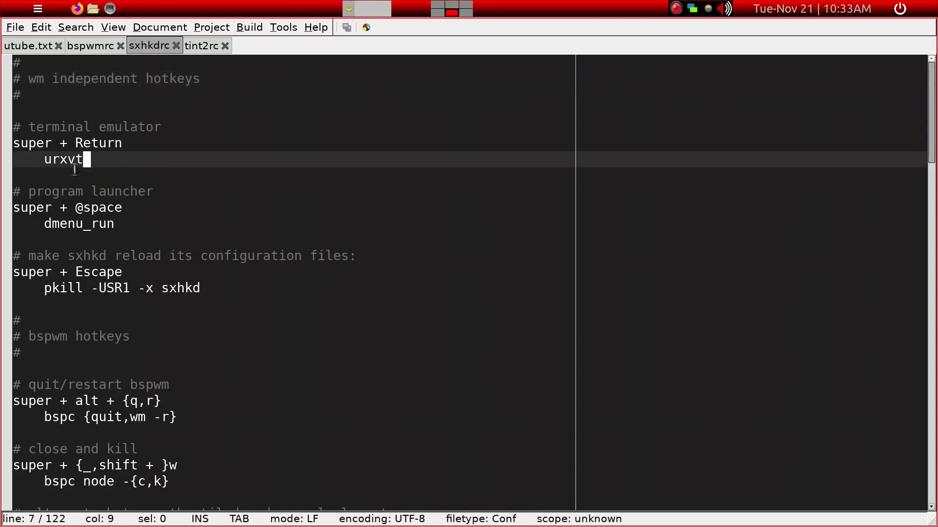
click(16, 143)
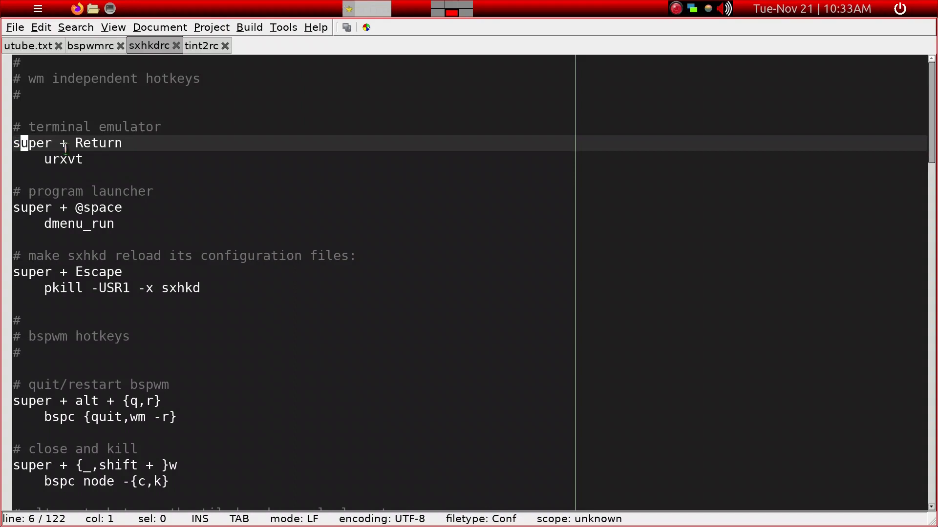
click(110, 143)
click(89, 160)
click(39, 143)
click(99, 144)
click(76, 145)
key(Delete)
key(Delete)
key(Delete)
key(Delete)
key(Delete)
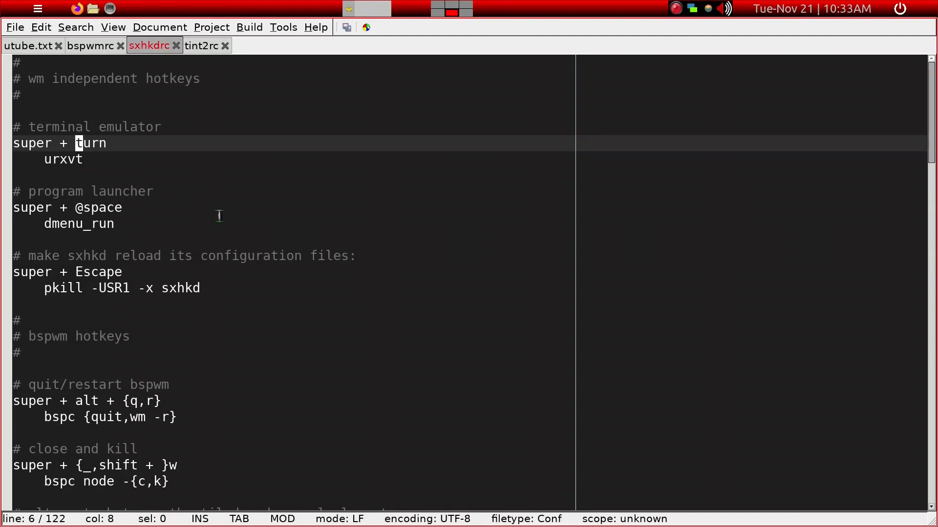
text(t)
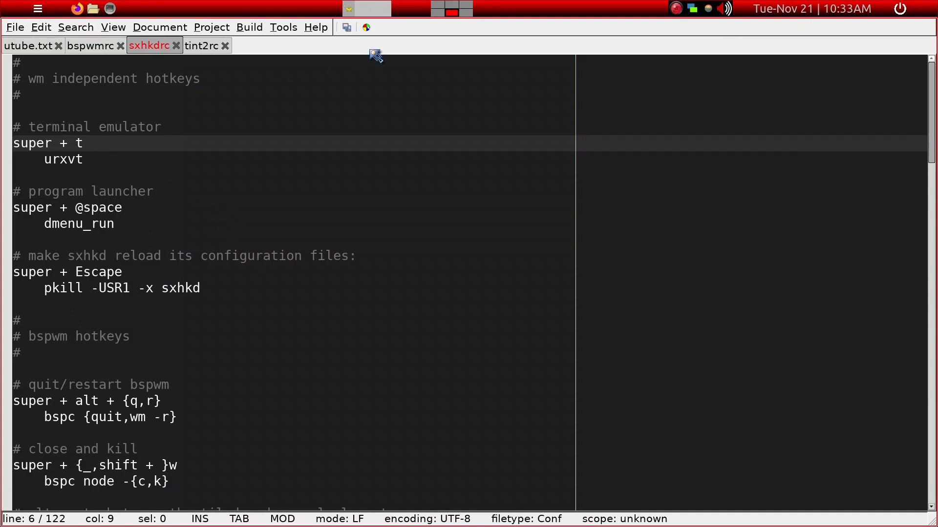
click(347, 28)
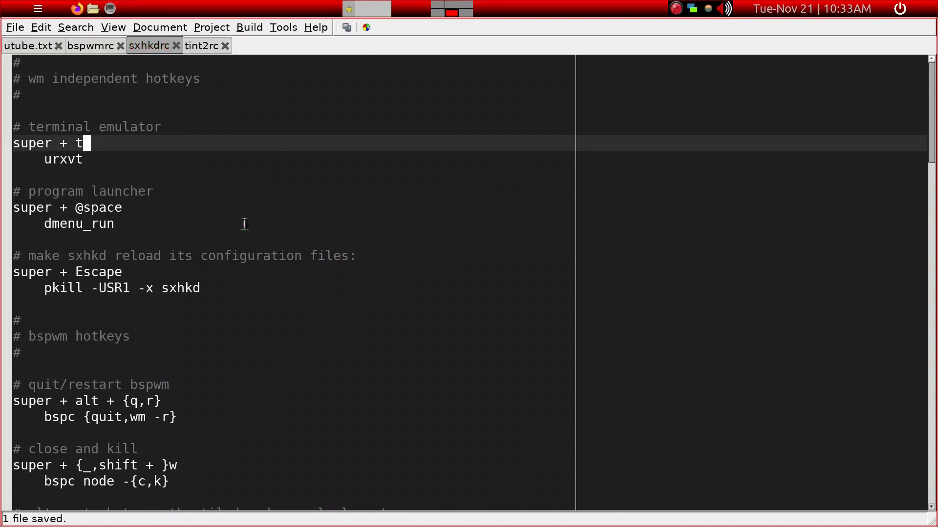
Review the remaining bspwm, state, focus and preselect hotkeys in sxhkdrc, and look at the background settings in tint2rc
scroll(244, 223, down, 1)
scroll(244, 224, down, 1)
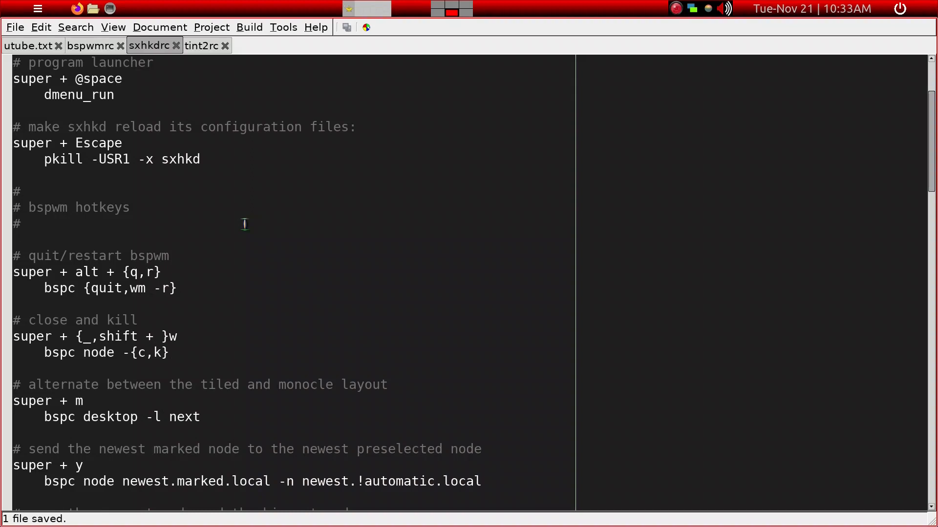
scroll(244, 223, down, 1)
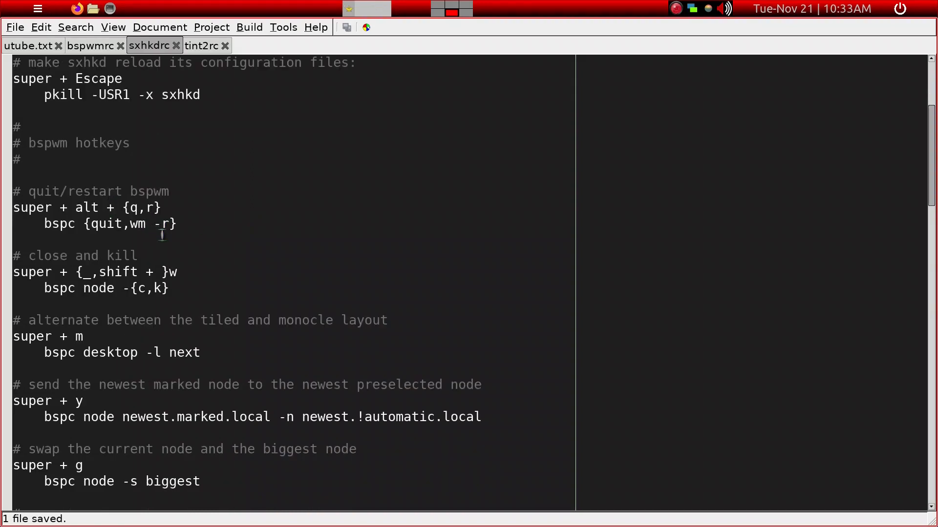
scroll(176, 239, down, 1)
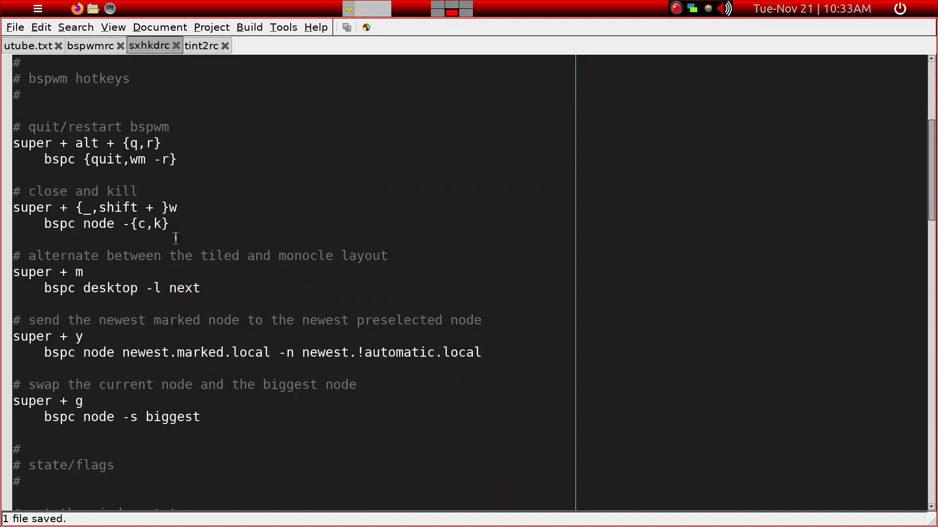
scroll(185, 237, down, 1)
scroll(186, 237, down, 1)
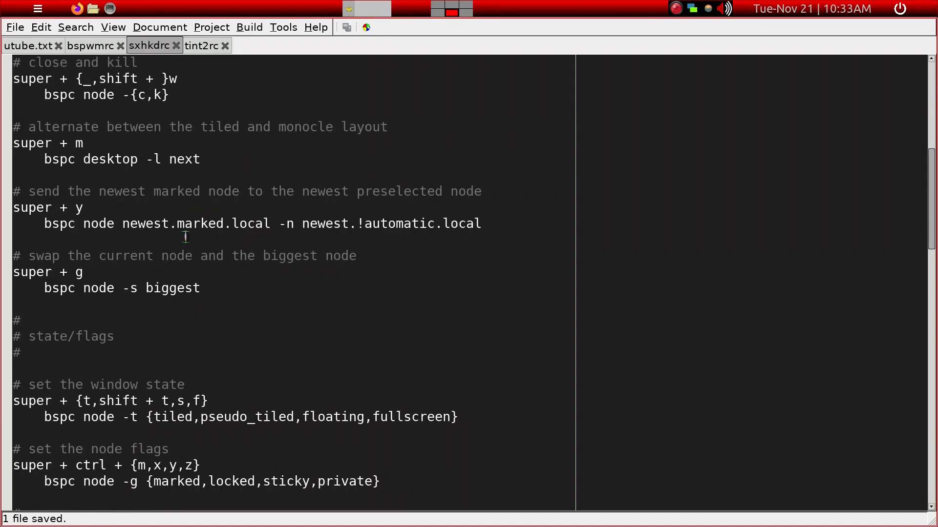
scroll(185, 237, up, 2)
click(294, 187)
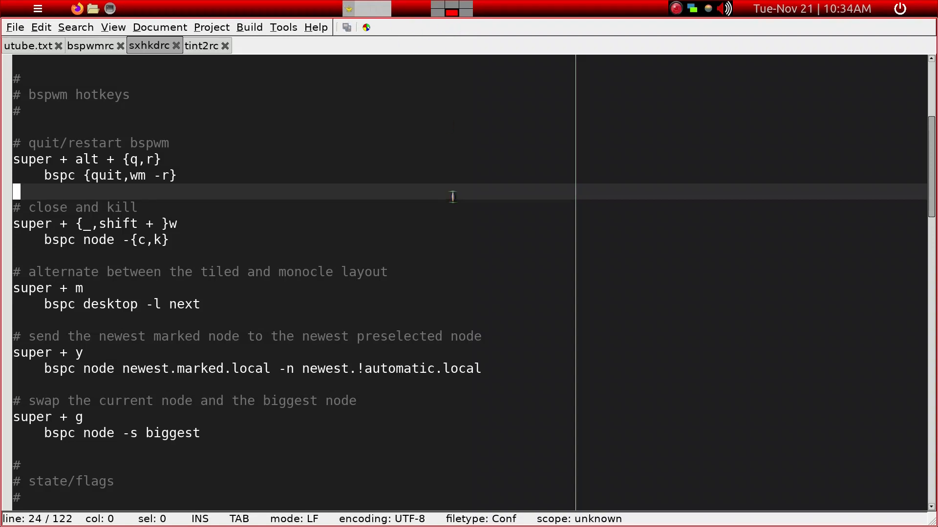
scroll(453, 196, down, 3)
scroll(450, 205, down, 1)
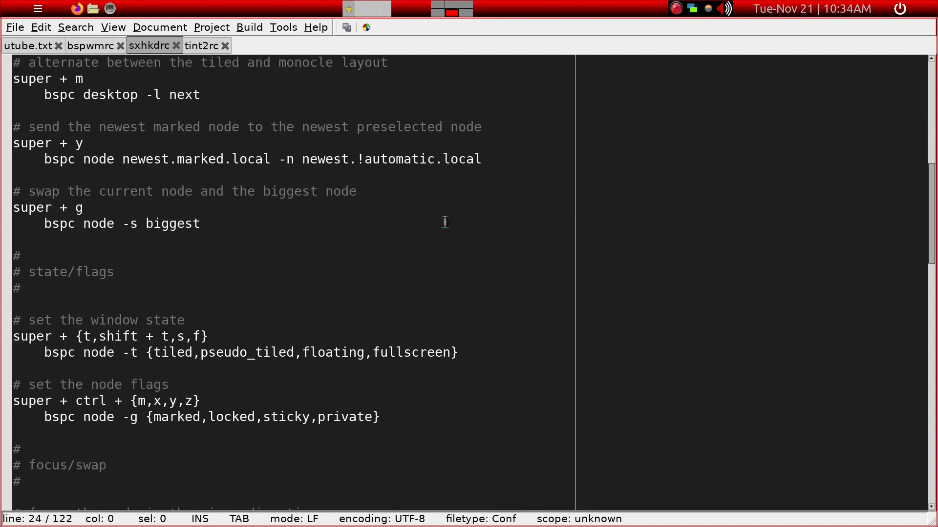
click(270, 241)
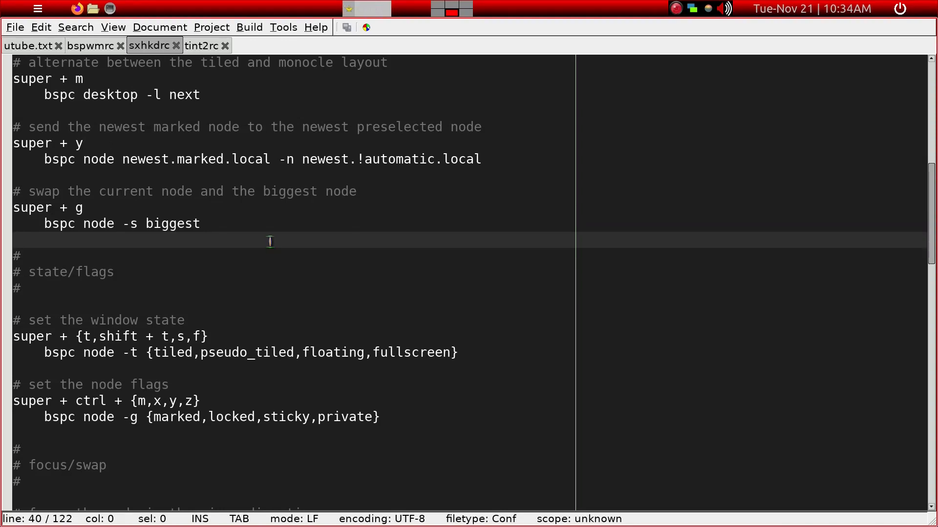
scroll(270, 242, down, 3)
scroll(270, 241, down, 8)
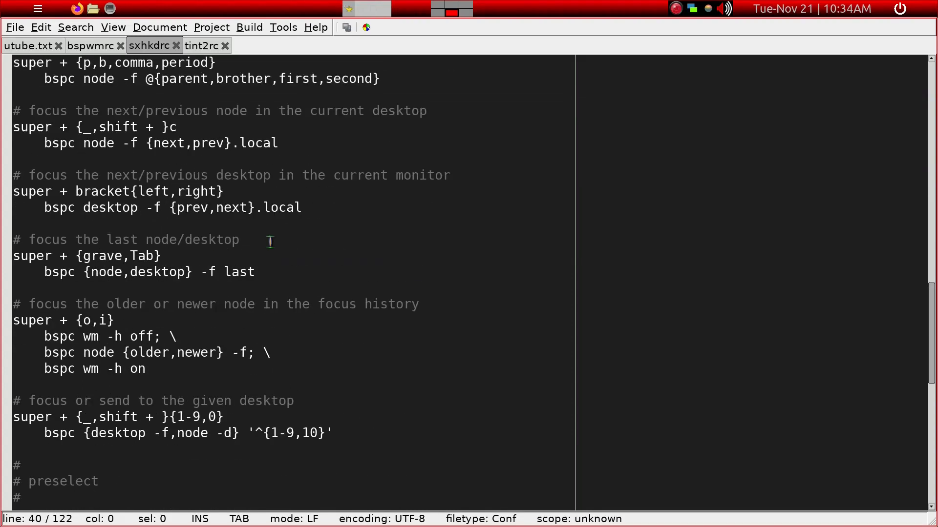
scroll(270, 241, down, 1)
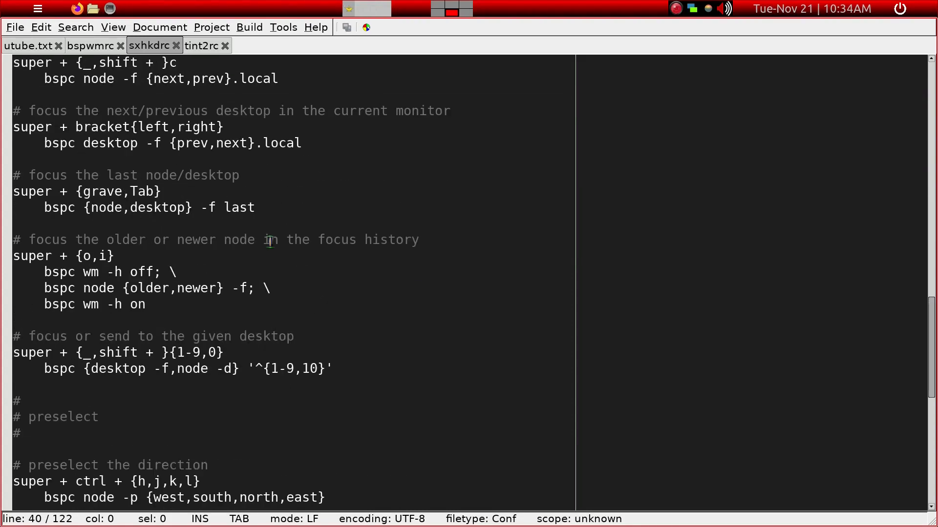
scroll(270, 241, down, 5)
scroll(270, 241, up, 5)
click(206, 48)
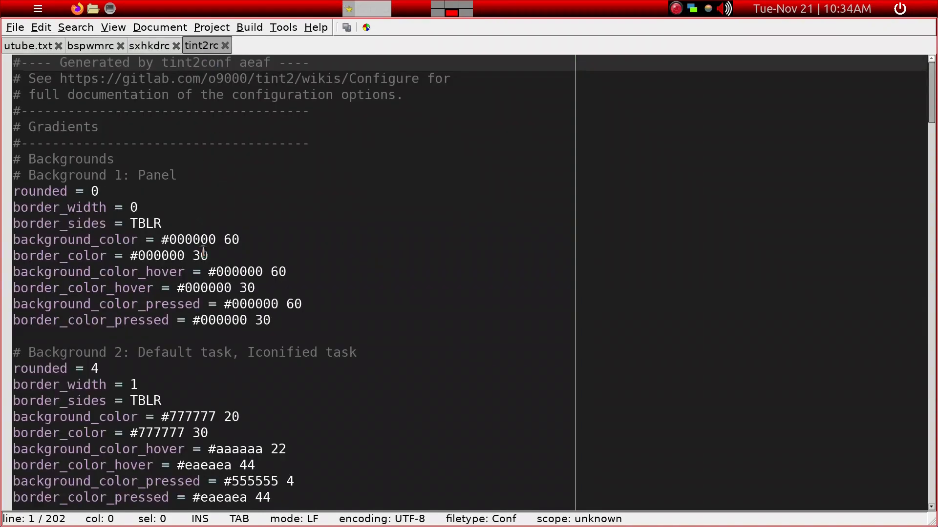
scroll(203, 253, down, 1)
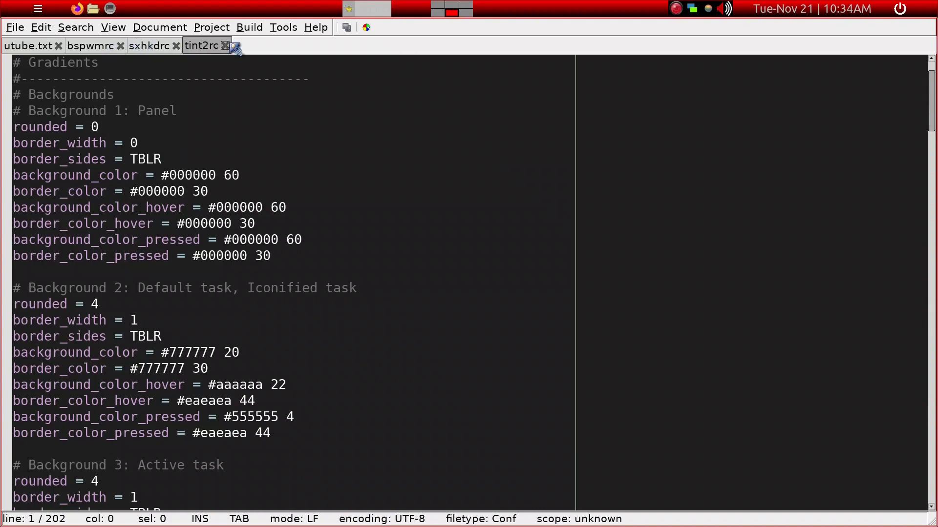
Add the line 'tint2rc &' below 'sxhkd &' in bspwmrc and save the file
click(100, 47)
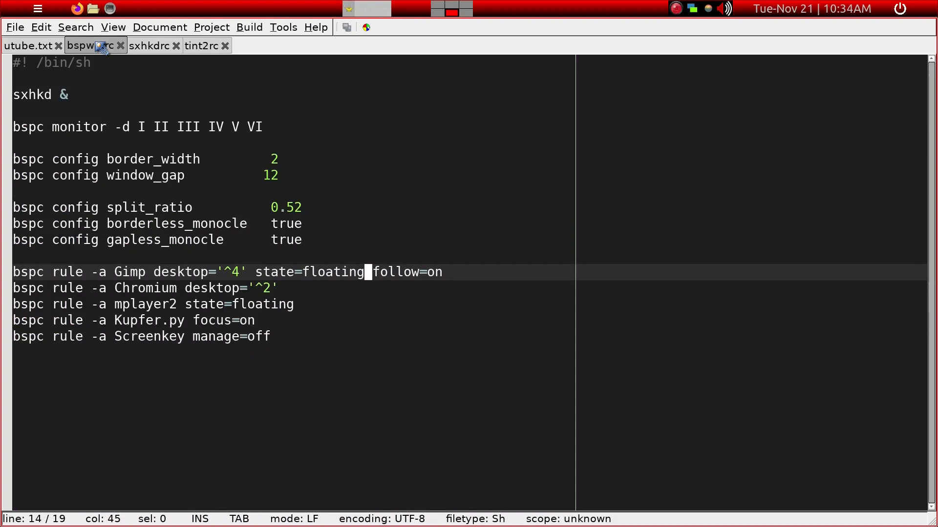
click(76, 99)
key(Return)
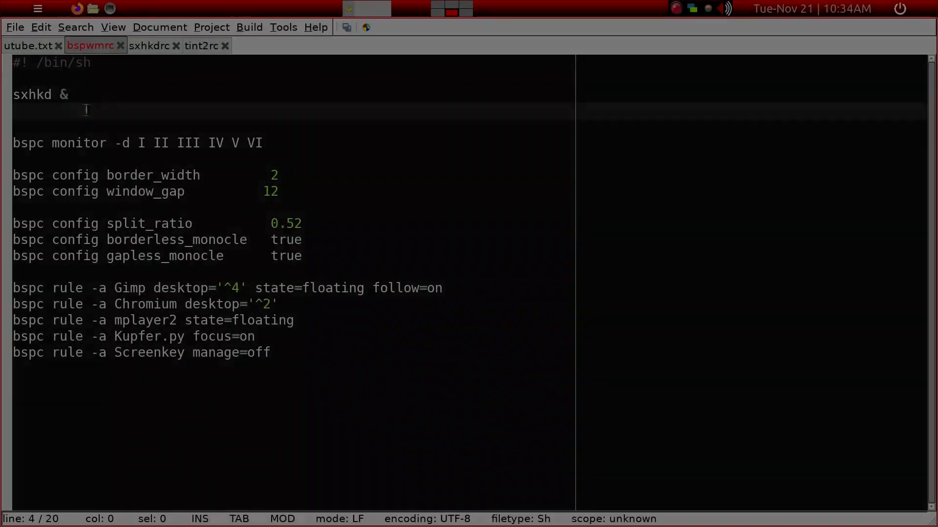
text(ti)
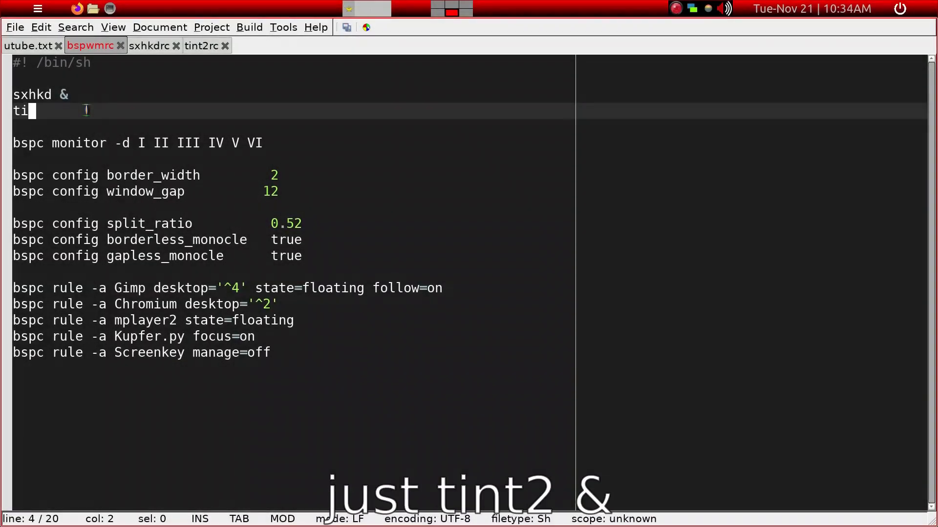
text(nt2rc &)
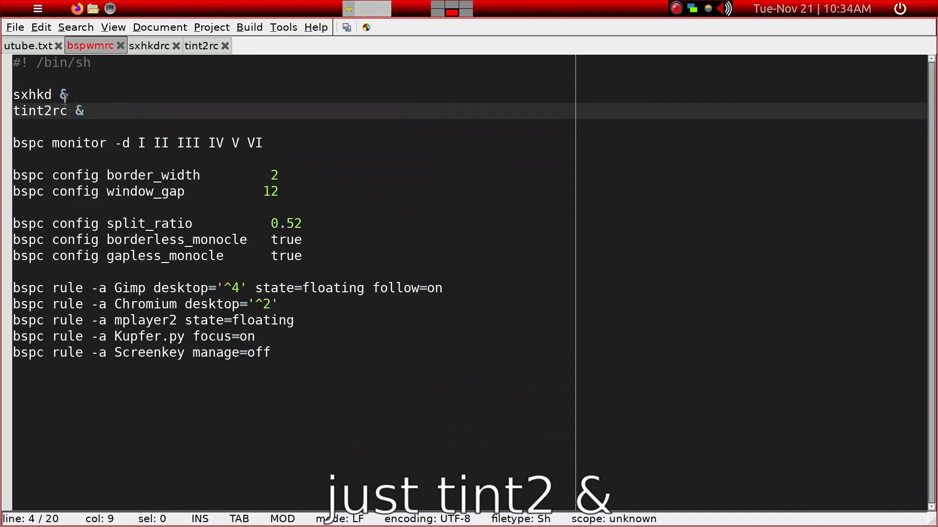
key(ctrl+s)
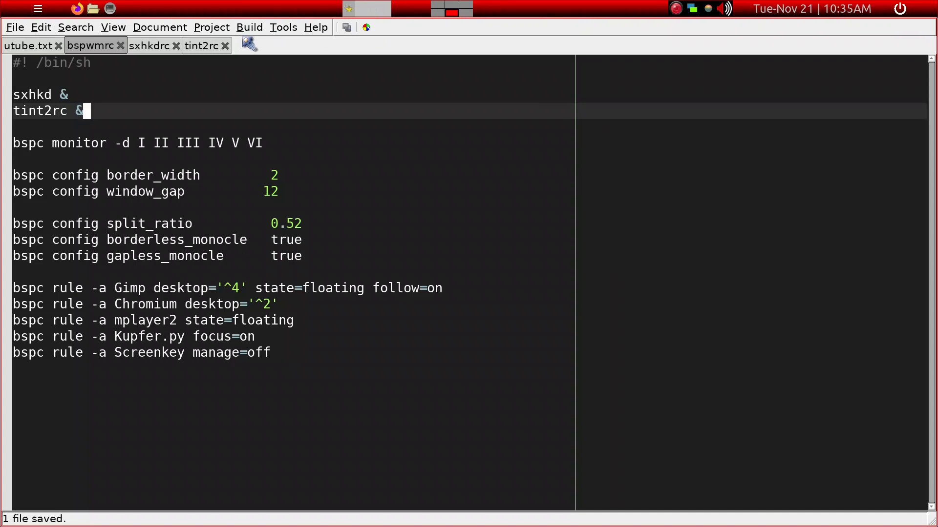
Look through the background and panel settings in tint2rc, and go back over bspwmrc and sxhkdrc
click(205, 47)
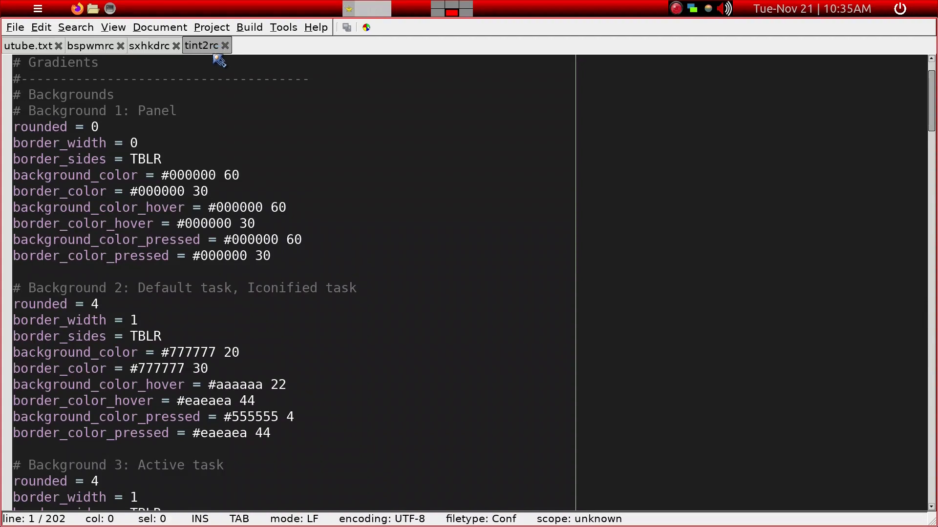
scroll(207, 151, down, 2)
scroll(204, 195, down, 15)
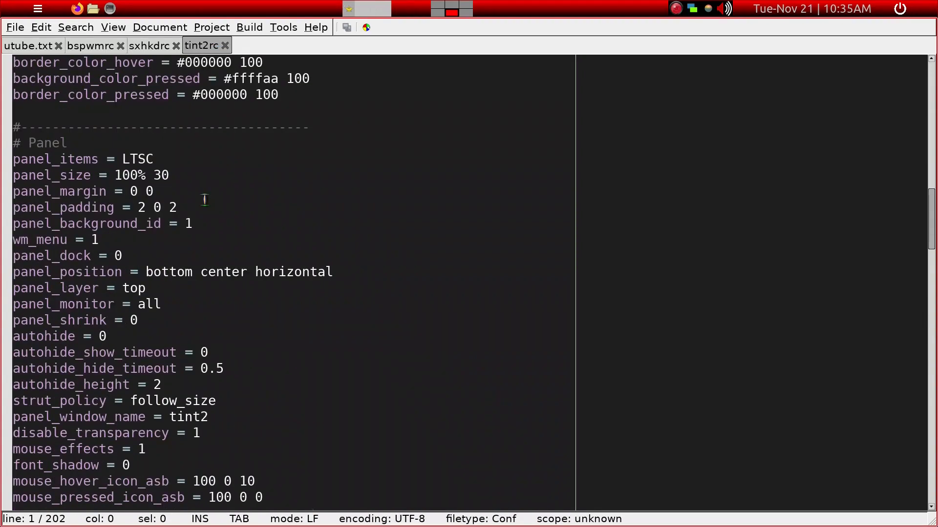
scroll(205, 200, up, 5)
scroll(205, 200, up, 3)
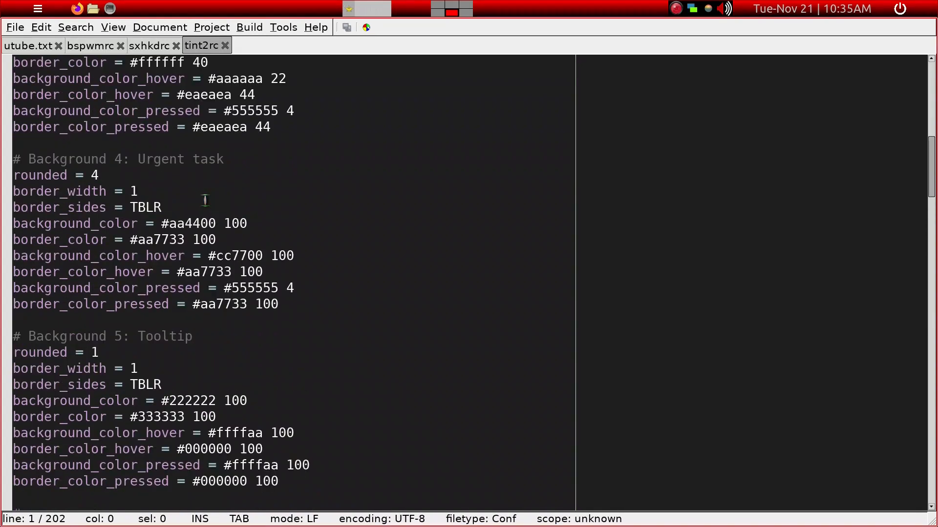
scroll(204, 200, up, 1)
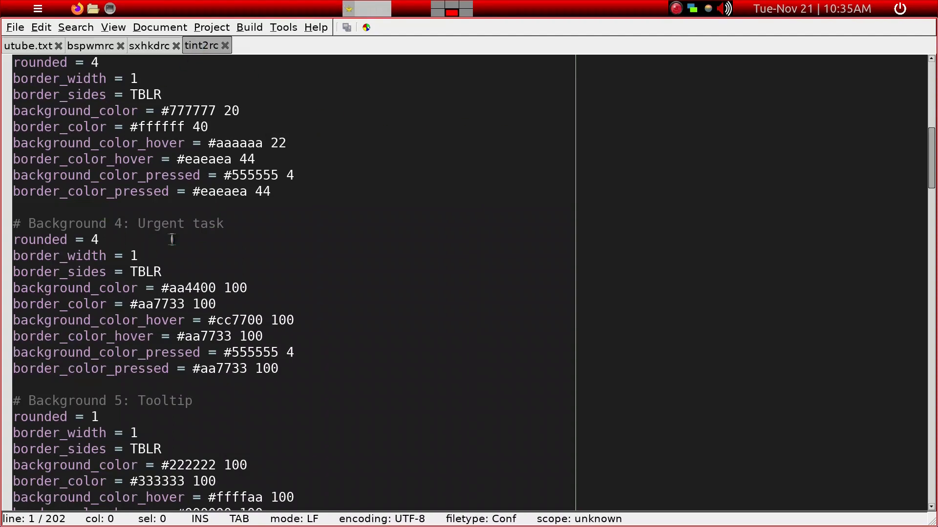
click(90, 47)
click(144, 47)
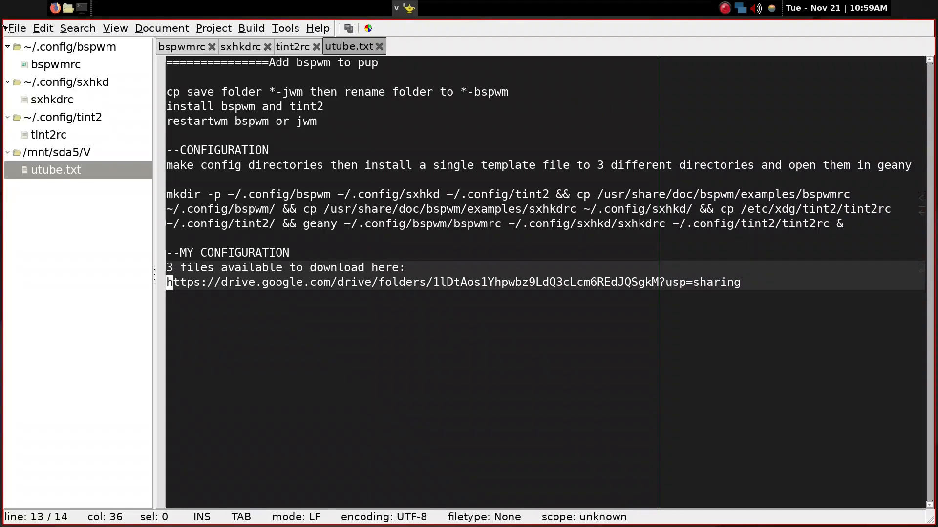
Open the customised bspwmrc and review its tint2, netmon_wce and sxhkd autostart lines
click(37, 69)
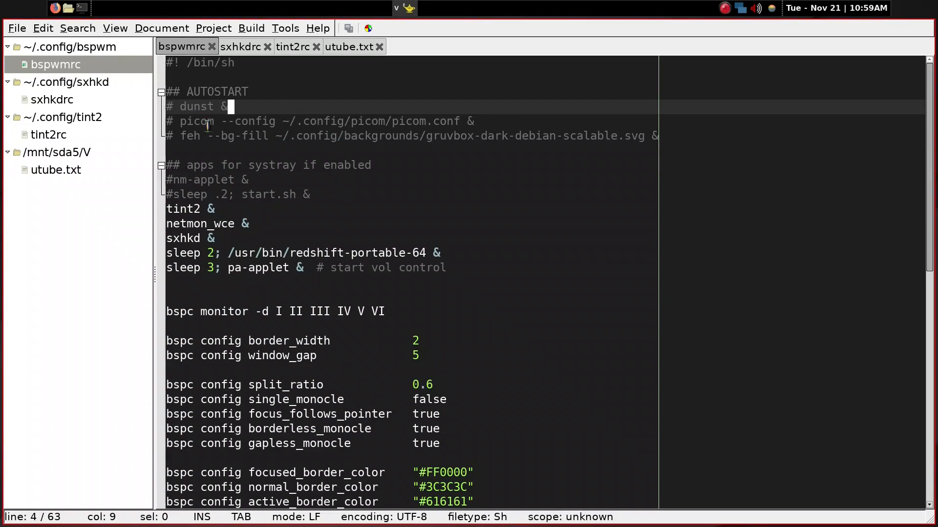
click(209, 208)
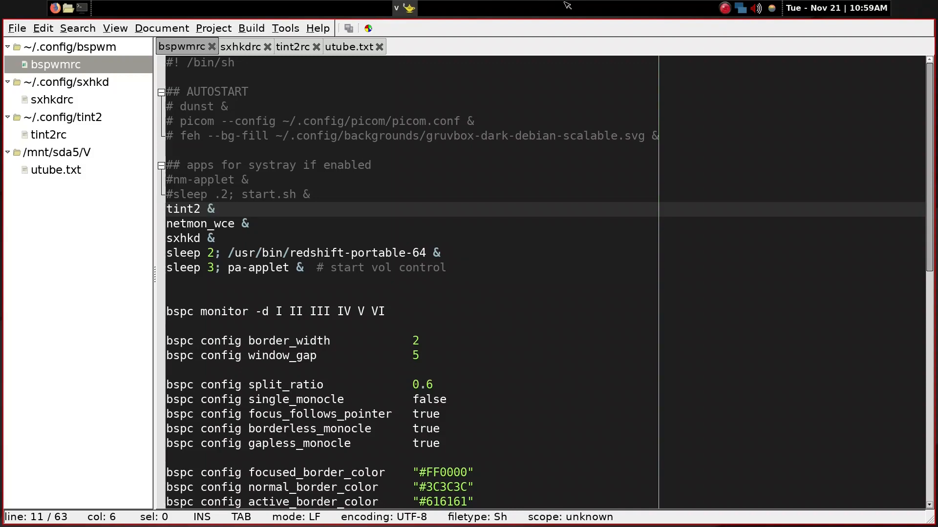
click(222, 224)
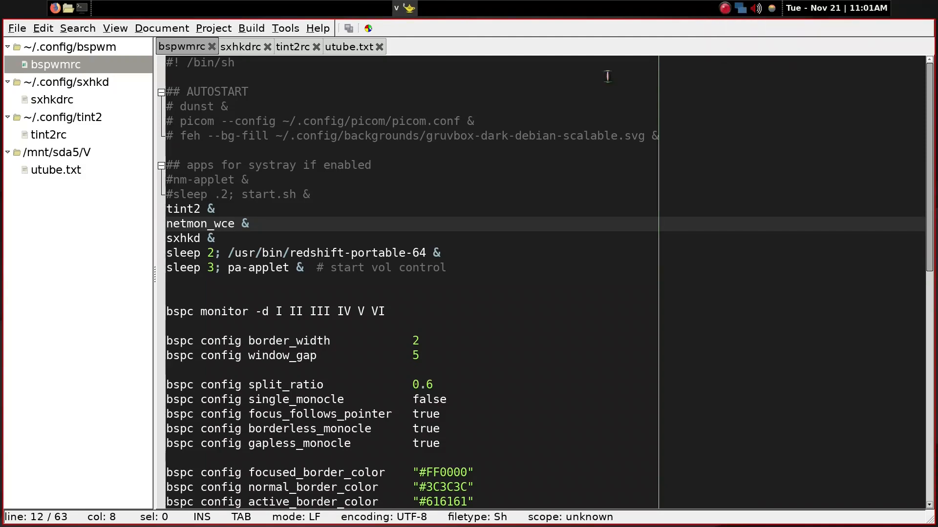
click(203, 238)
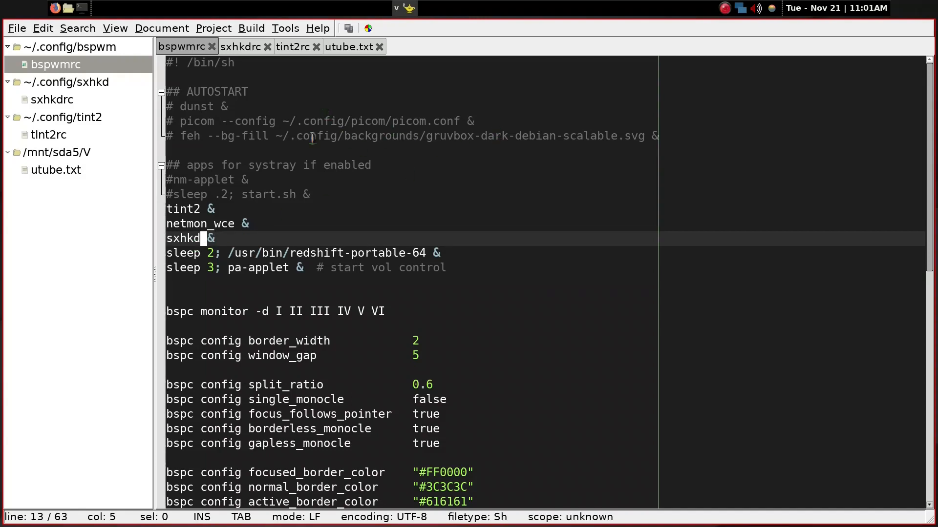
Review the redshift-portable-64 autostart line, and save Redshift's colour temperatures at 6500 for day and 3500 for night
click(309, 252)
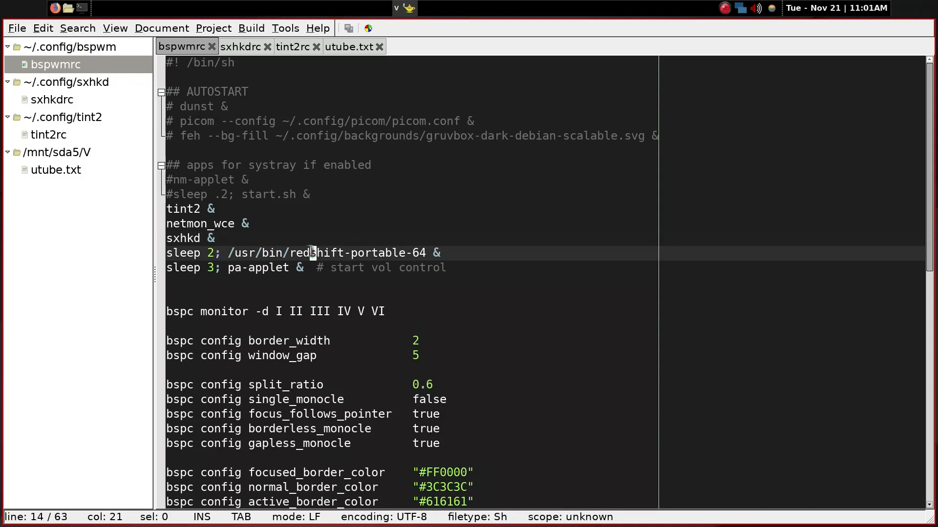
click(426, 252)
click(773, 9)
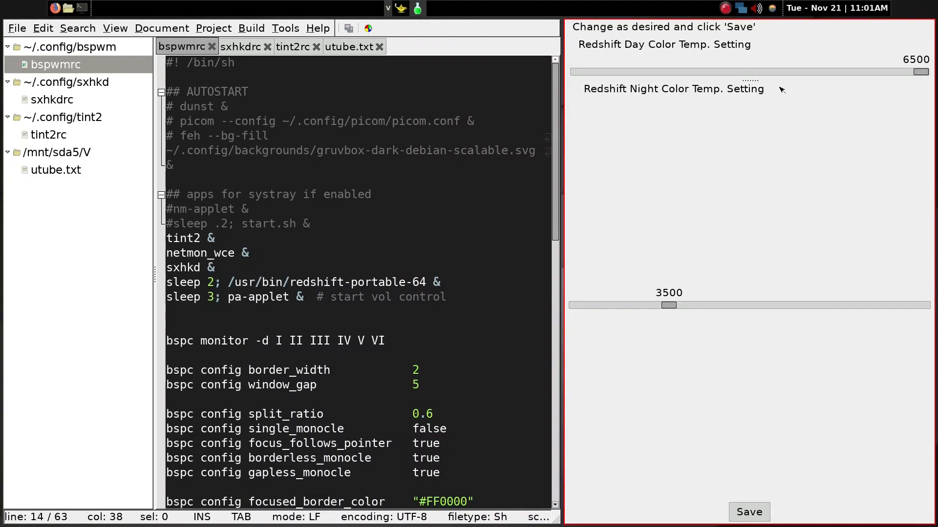
click(749, 511)
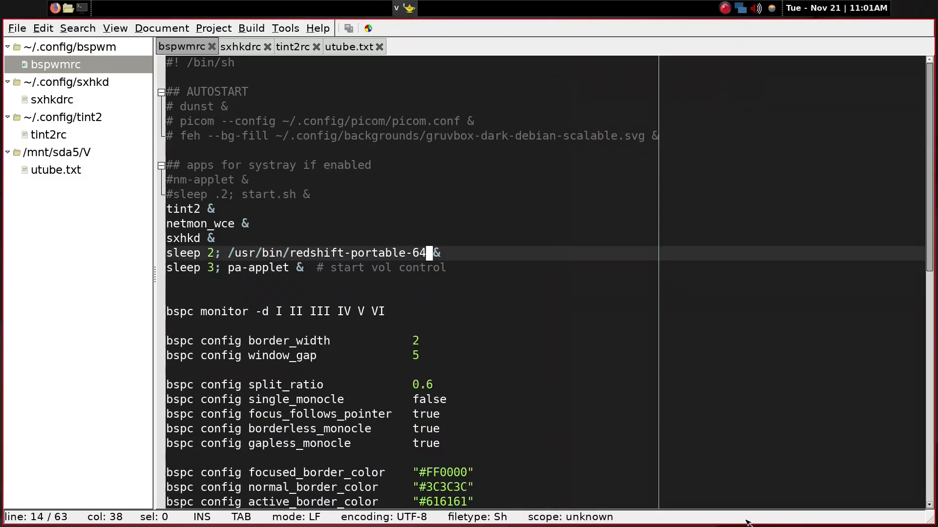
Review the pa-applet and bspc monitor lines in bspwmrc, and close the Redshift notification
click(272, 268)
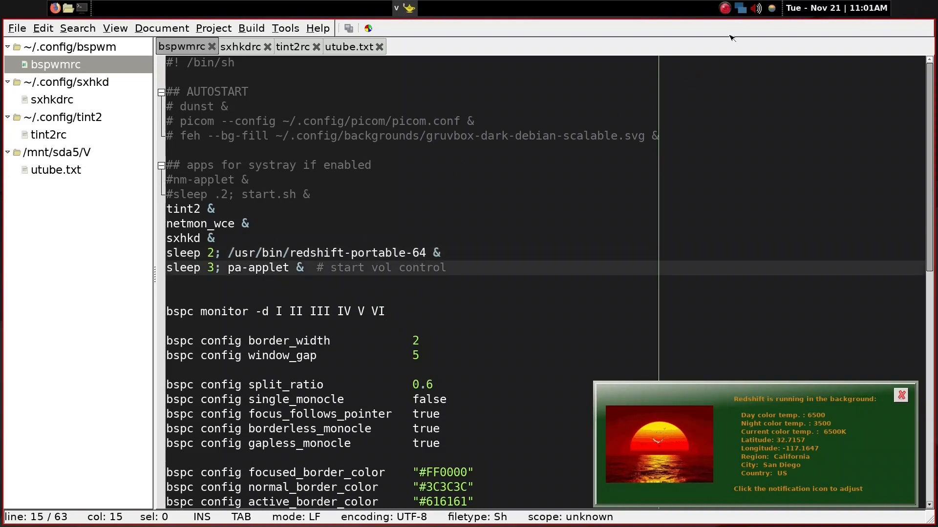
click(323, 269)
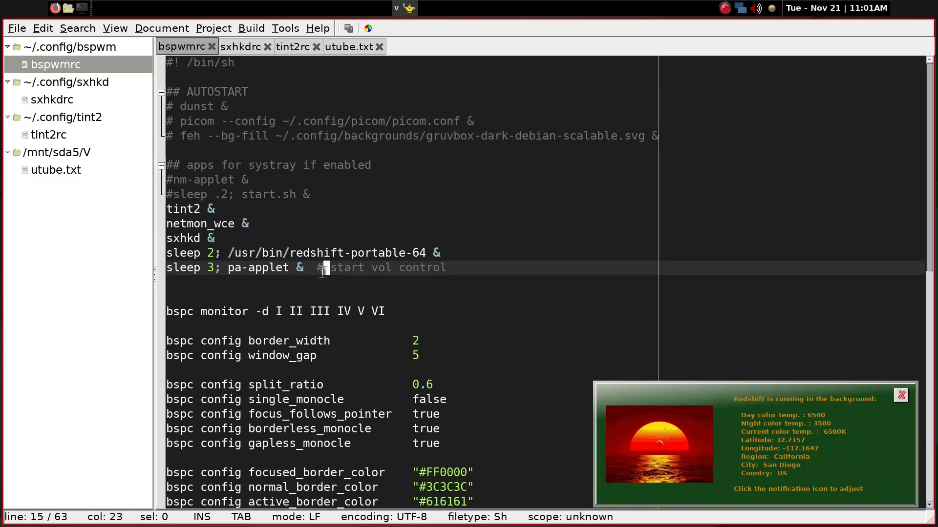
click(286, 269)
key(Right)
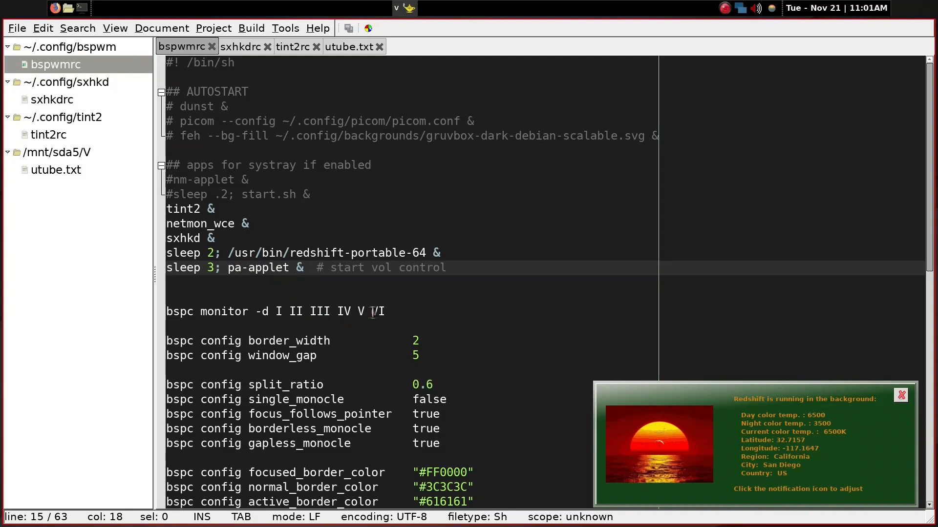
click(395, 311)
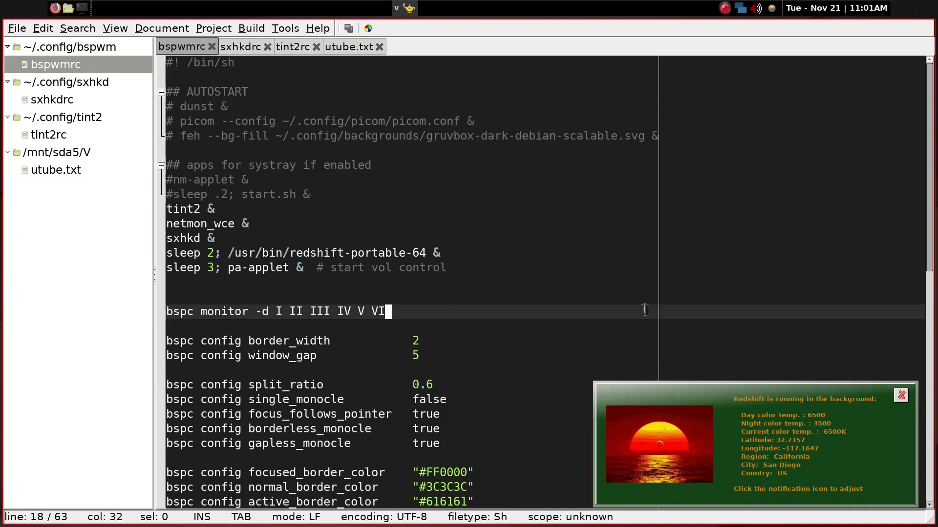
click(901, 395)
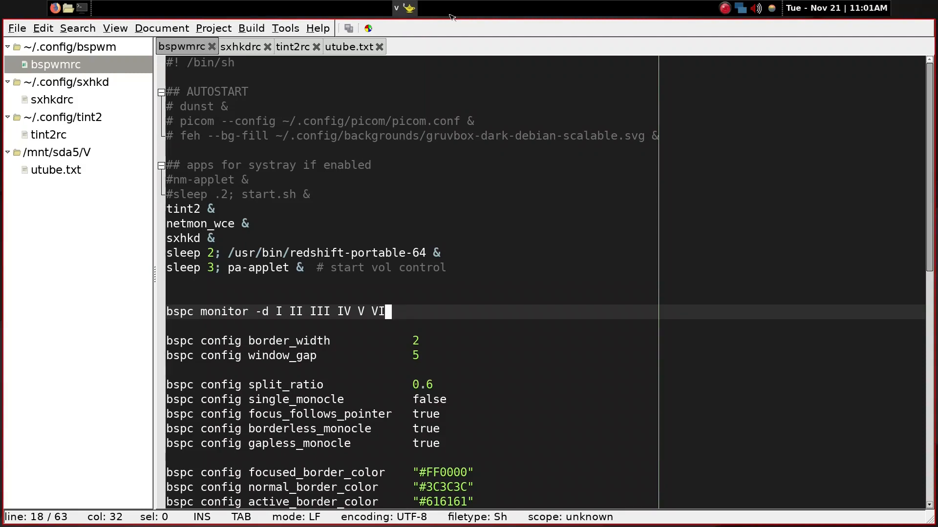
Demonstrate the desktops by opening and closing the browser on desktop I, opening file manager windows on II, and returning to V
key(super+1)
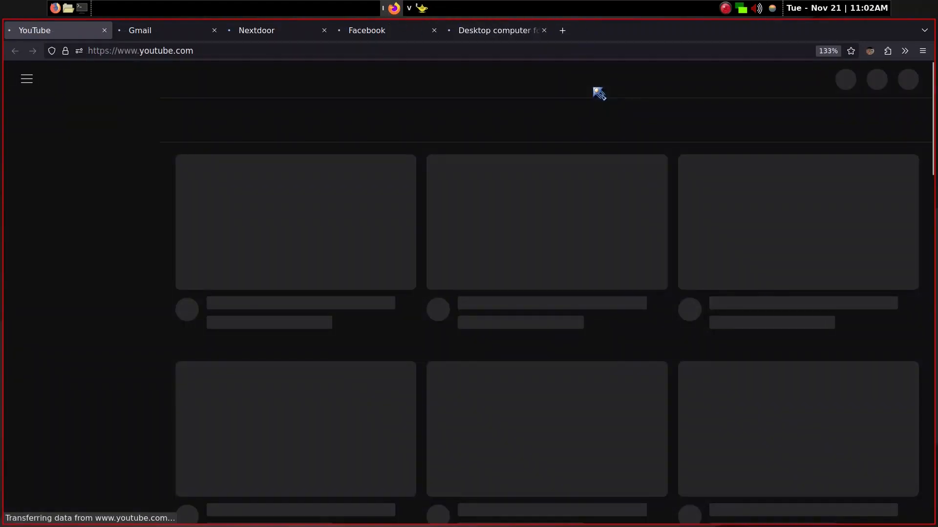
key(alt+F4)
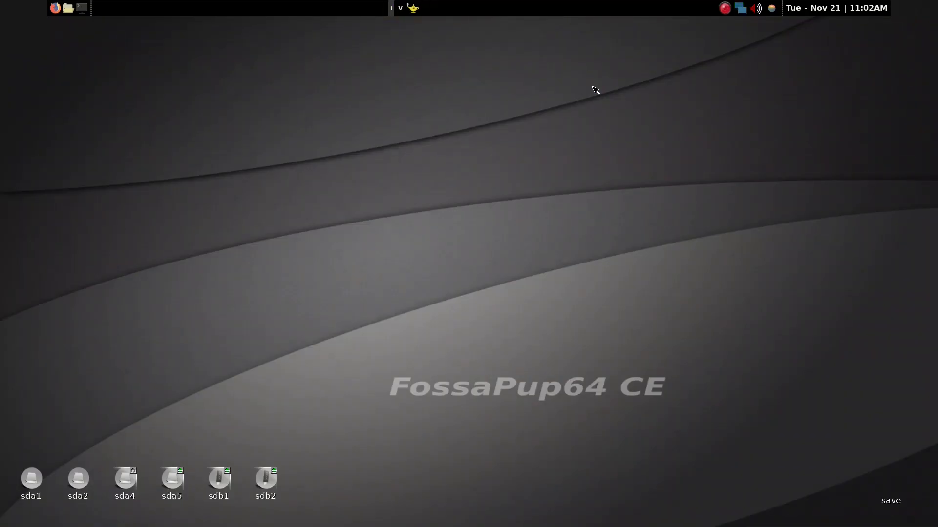
key(super+f)
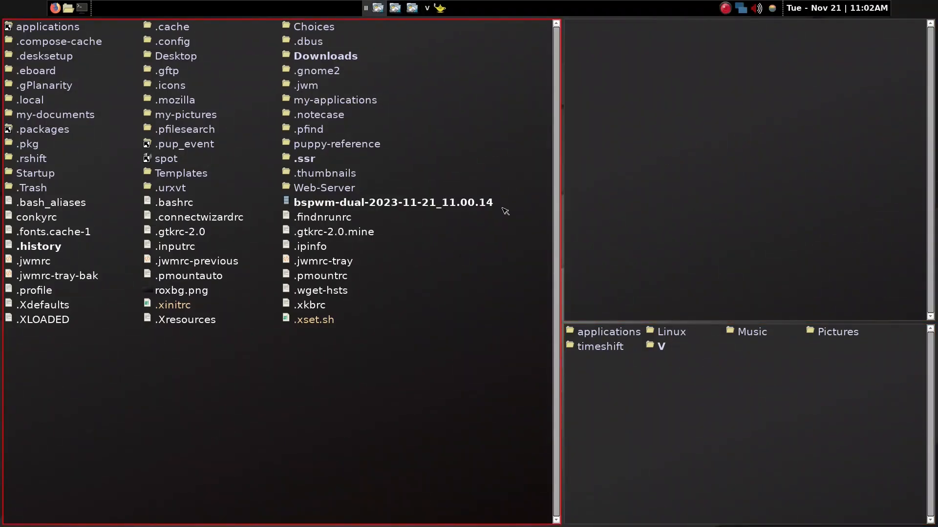
key(super+5)
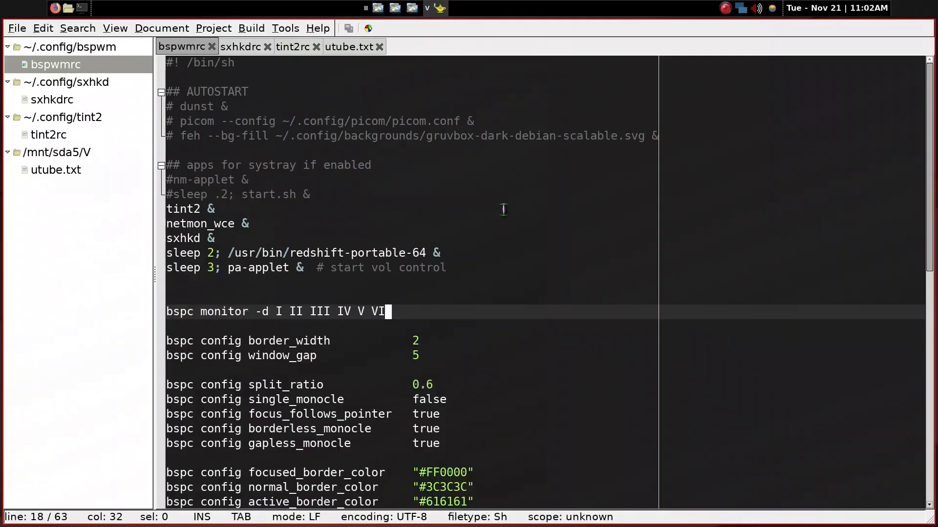
Open a terminal beside the editor to demonstrate the window gap and split ratio, and close it with the command x
scroll(478, 286, down, 2)
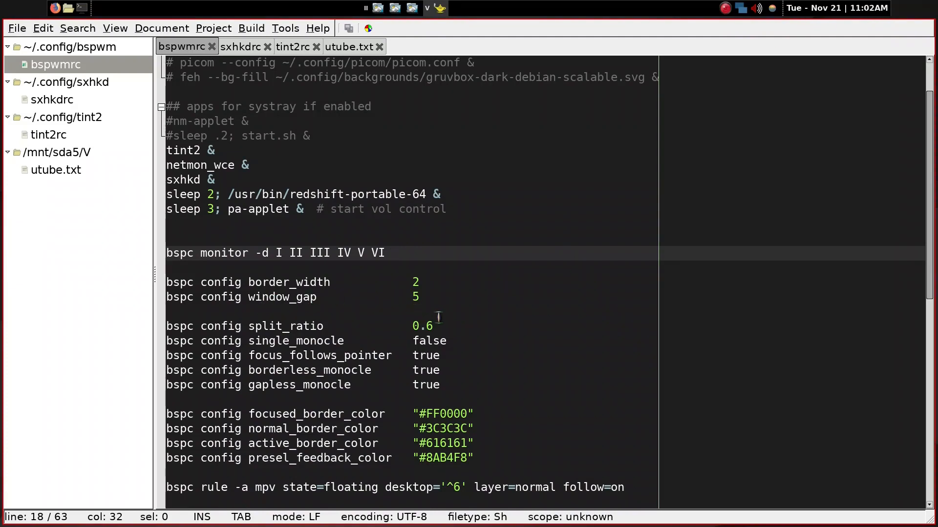
key(super+Return)
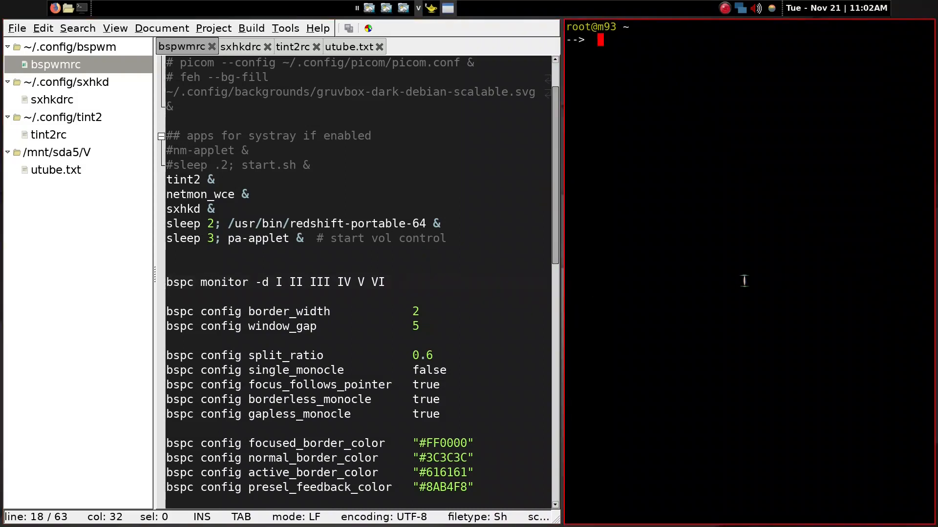
text(x)
key(Return)
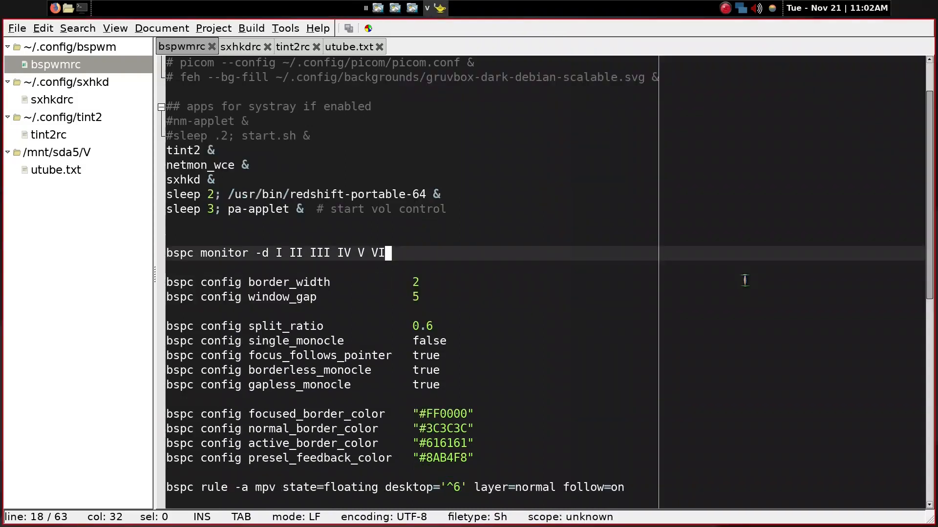
Review the border colour settings and the application rules from mpv to Shotcut in bspwmrc
scroll(744, 281, down, 3)
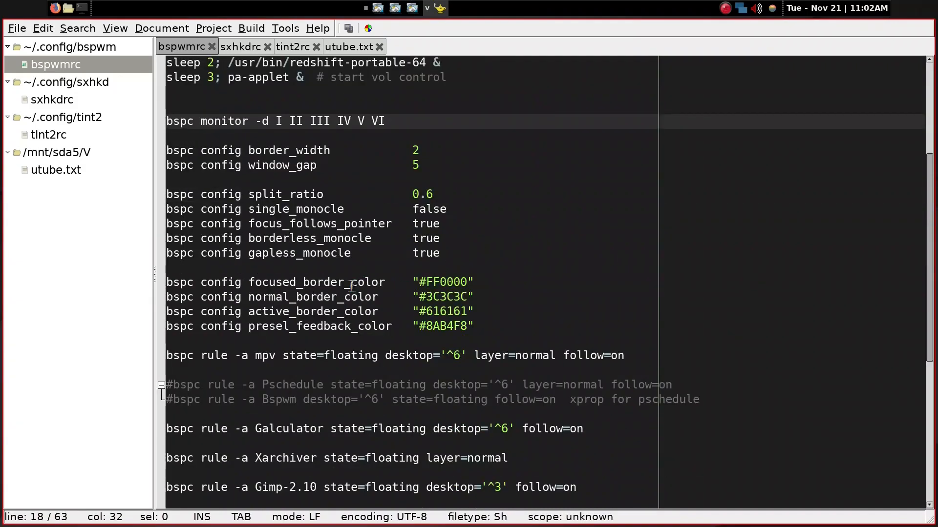
scroll(384, 294, down, 1)
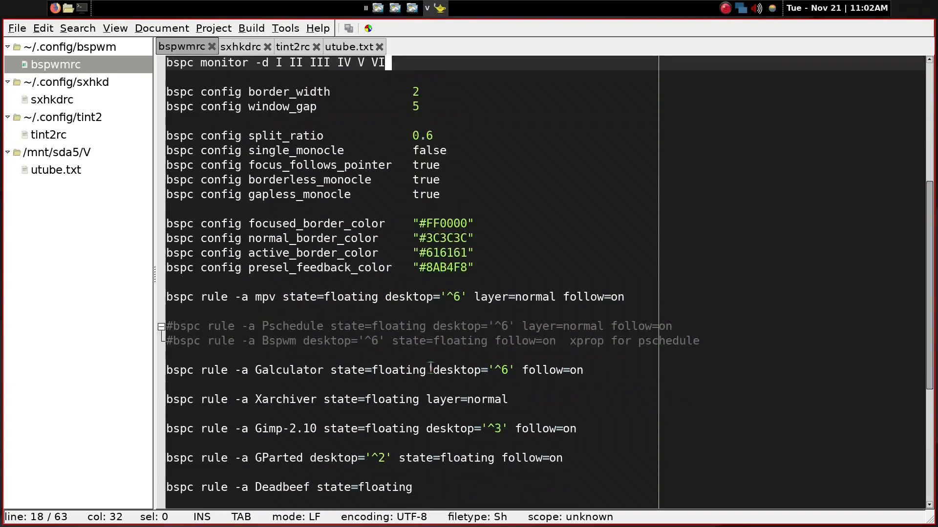
scroll(433, 369, down, 1)
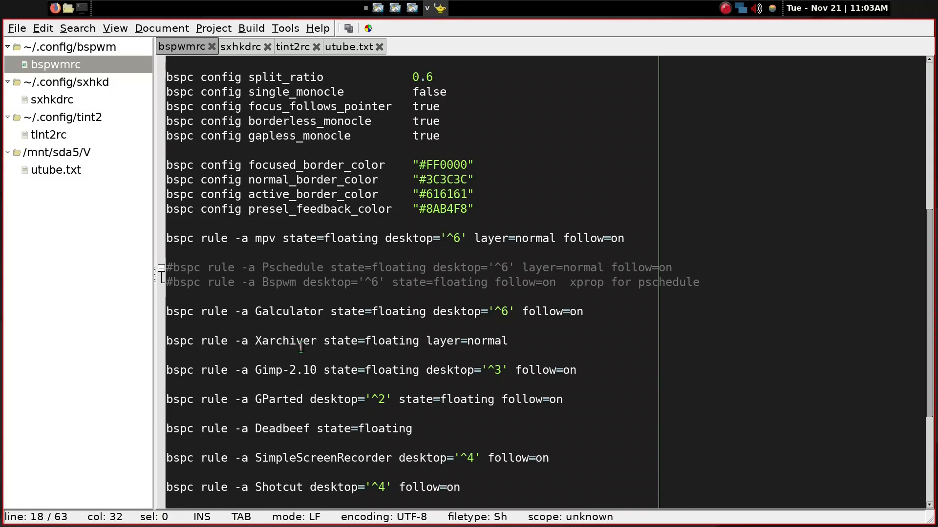
click(297, 323)
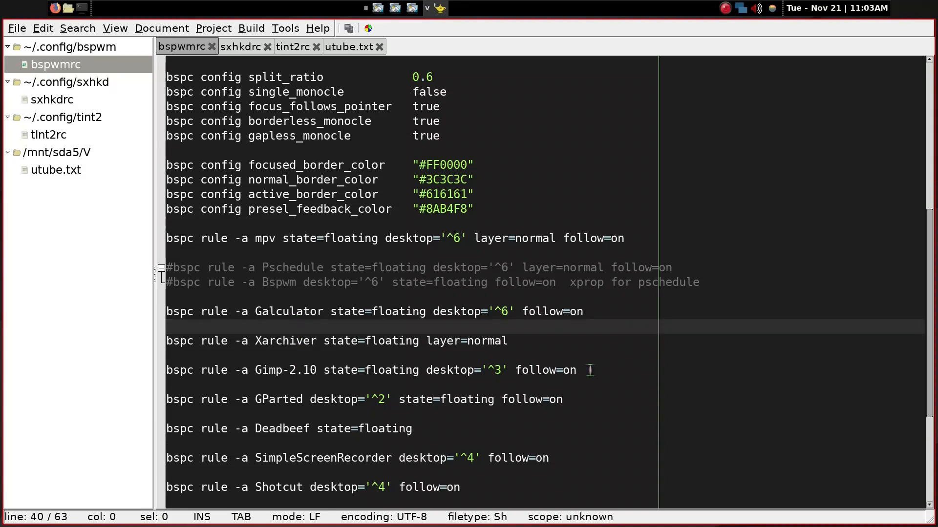
Launch Galculator from the application launcher to demonstrate its floating window rule on desktop VI
key(super+space)
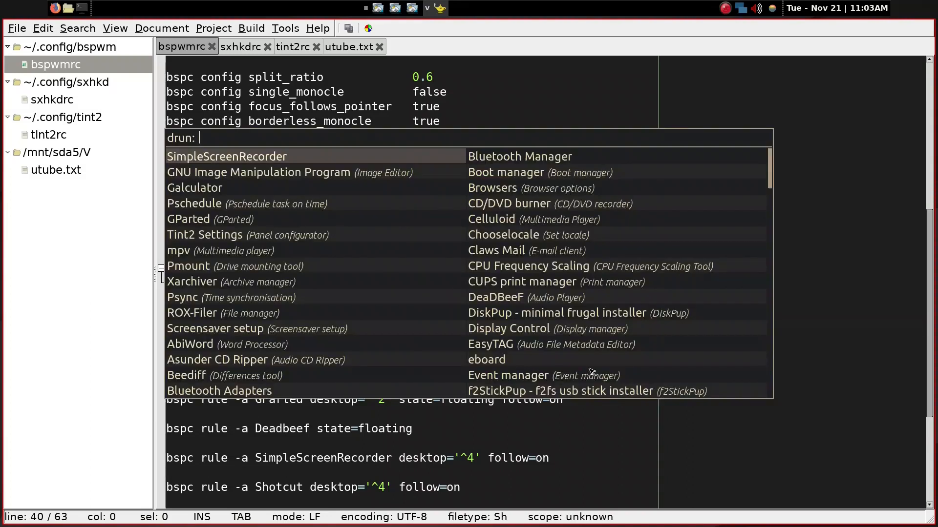
text(g)
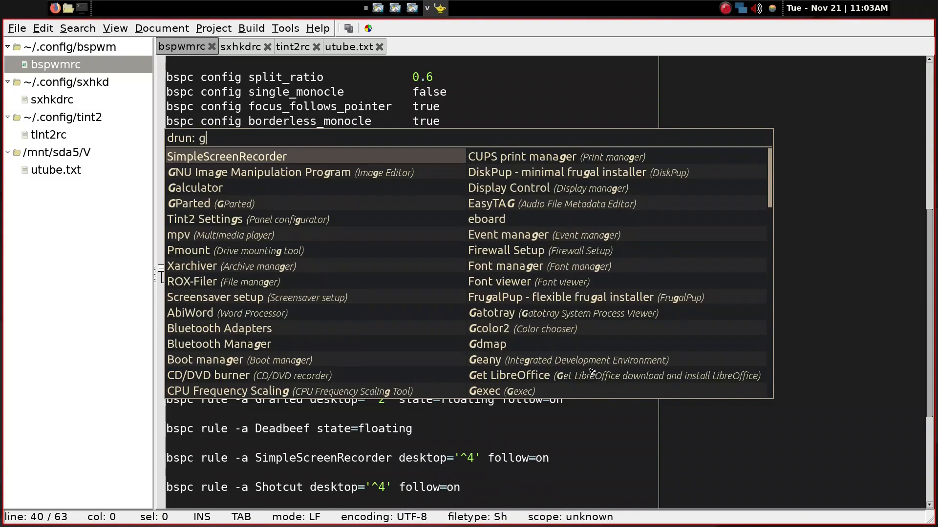
text(ca)
key(BackSpace)
key(BackSpace)
text(a)
key(Return)
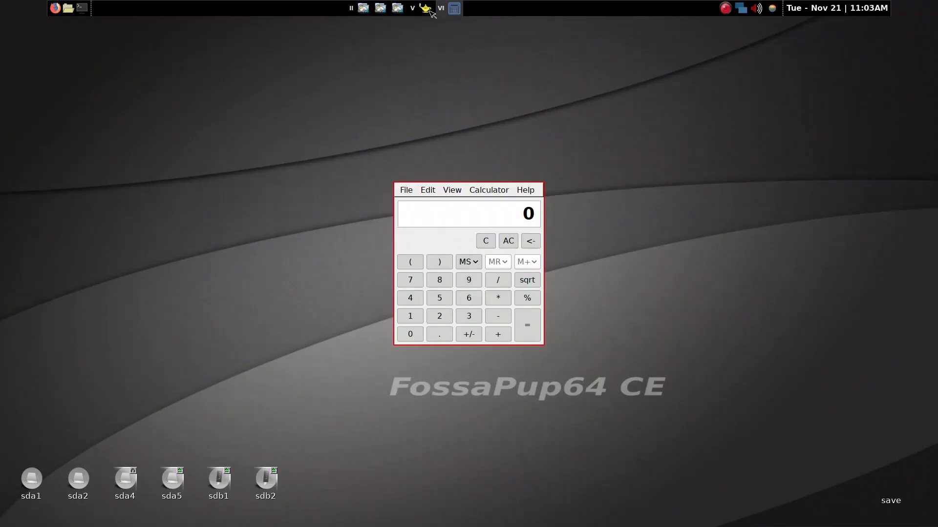
click(484, 191)
Open a terminal behind the floating calculator, close it with the command exit, and return to desktop V
key(super+Return)
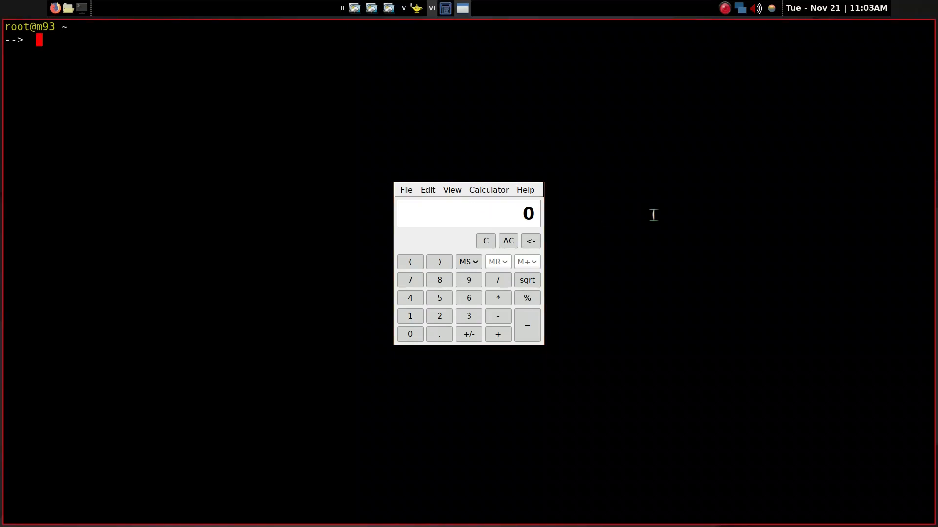
text(exit)
key(Return)
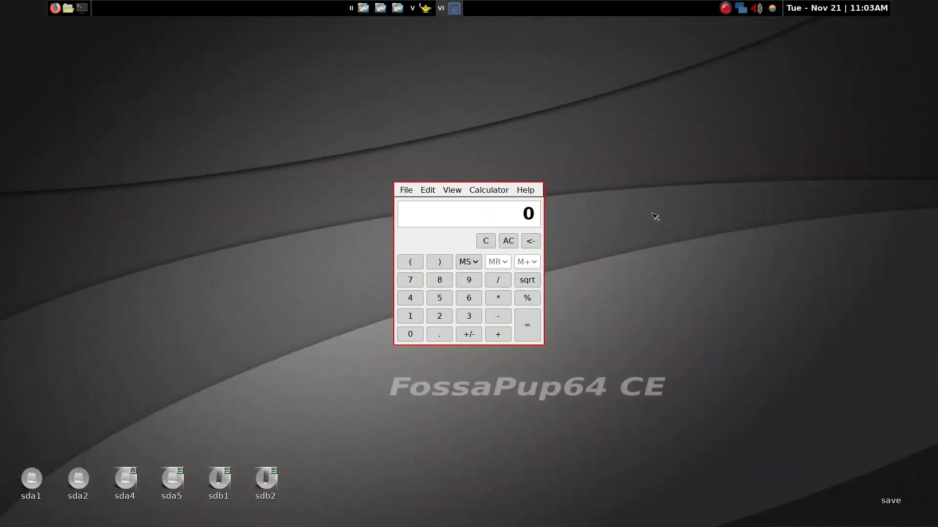
key(super+5)
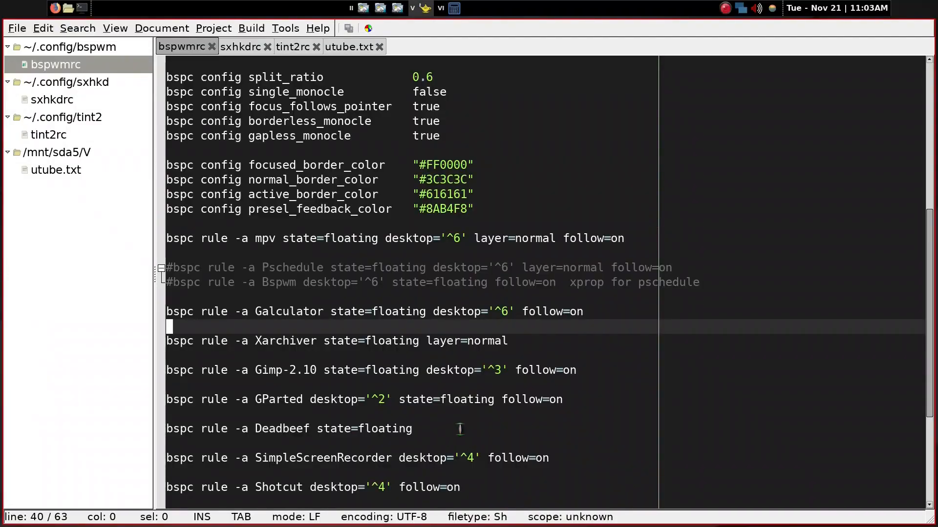
Review the remaining application rules in bspwmrc, and examine the audio volume and Scrot bindings in sxhkdrc
scroll(458, 430, down, 3)
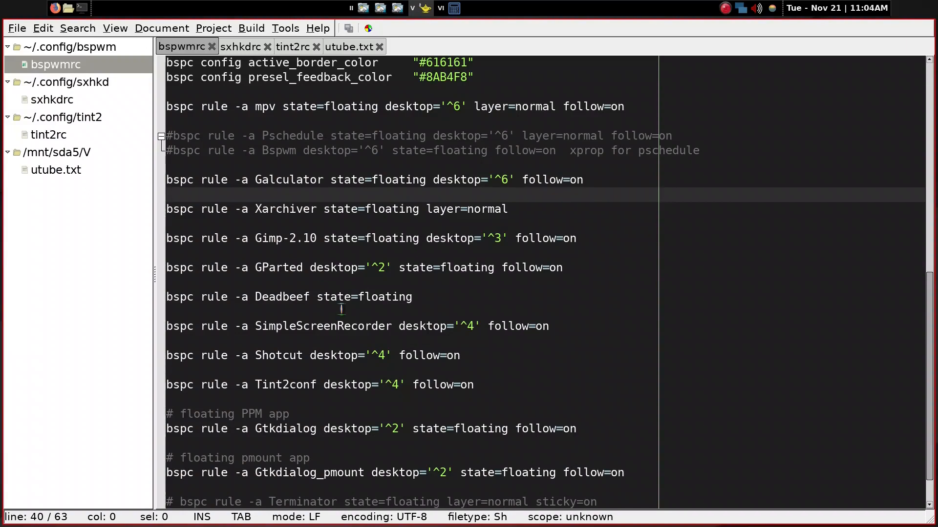
scroll(341, 309, down, 1)
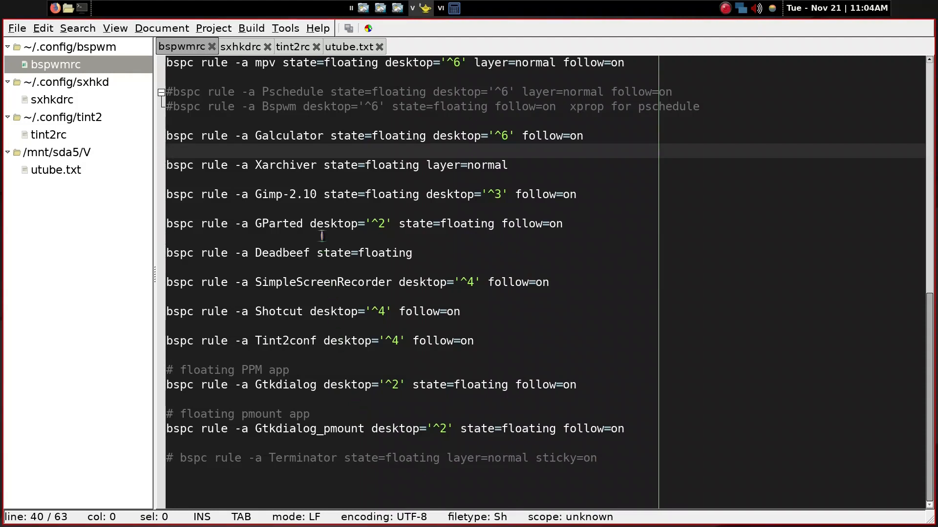
click(58, 102)
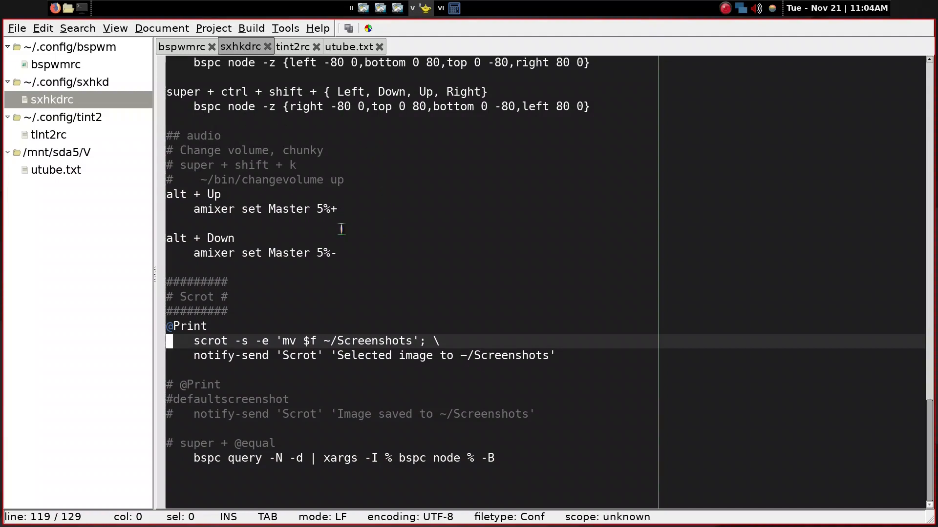
scroll(336, 259, up, 2)
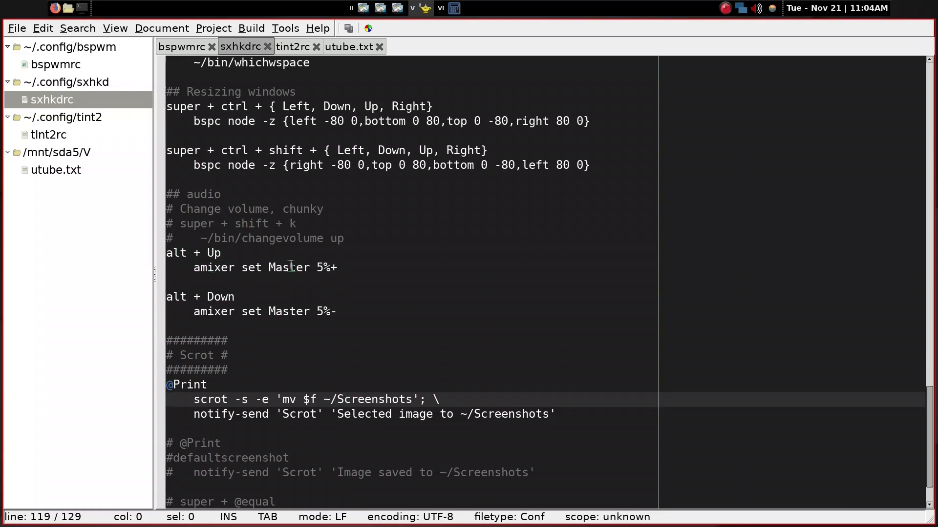
click(352, 312)
scroll(372, 313, down, 1)
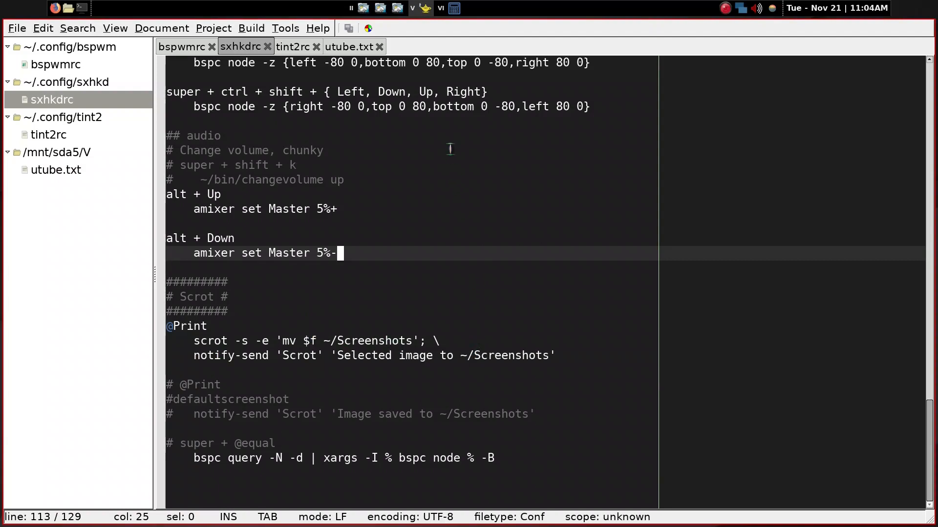
Capture a selected screen region with Scrot, and view the saved Screenshots image from the file manager
key(Print)
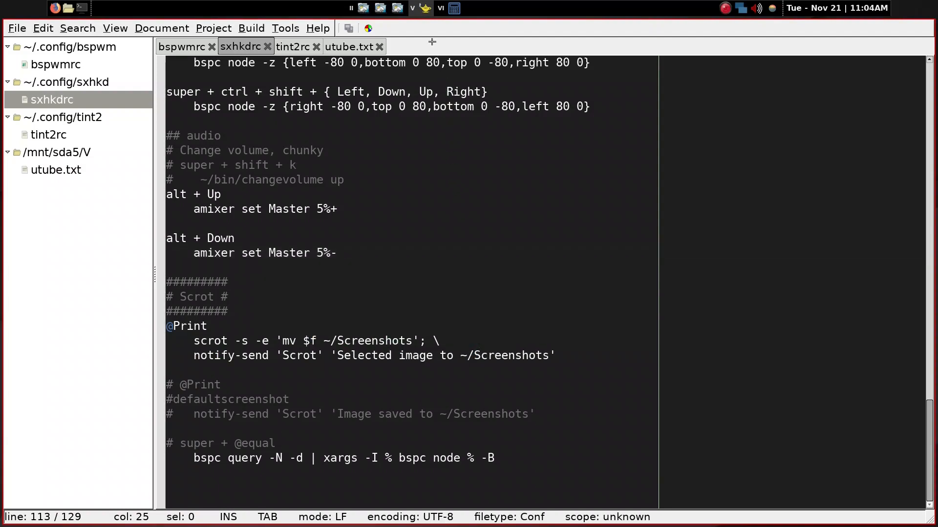
drag(432, 44, 736, 309)
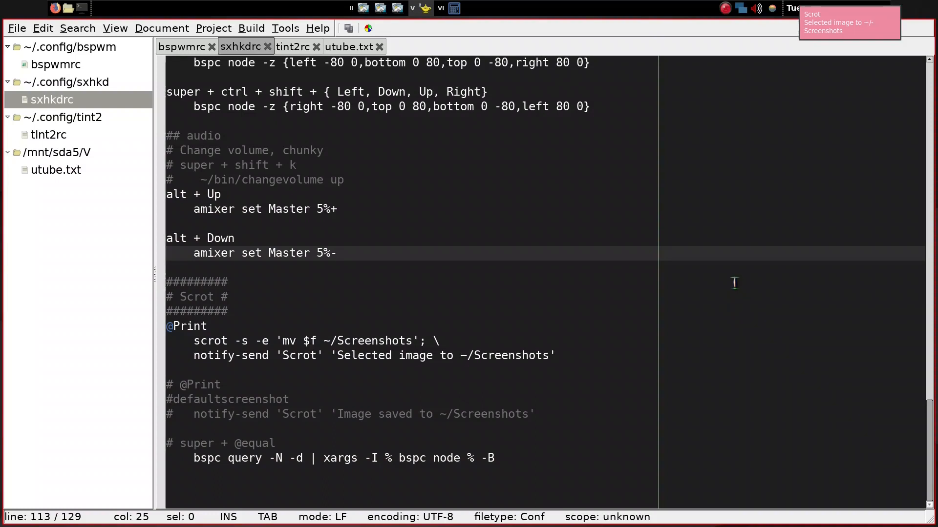
key(super+f)
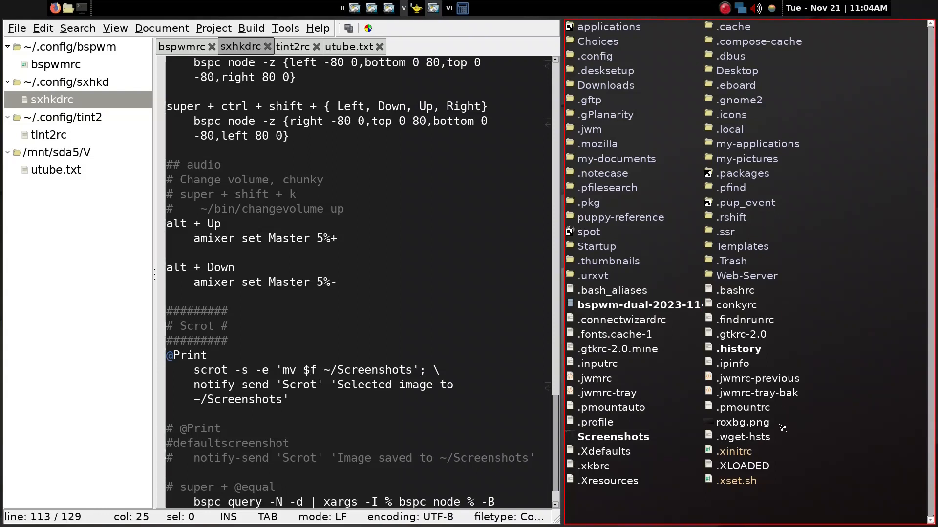
click(609, 437)
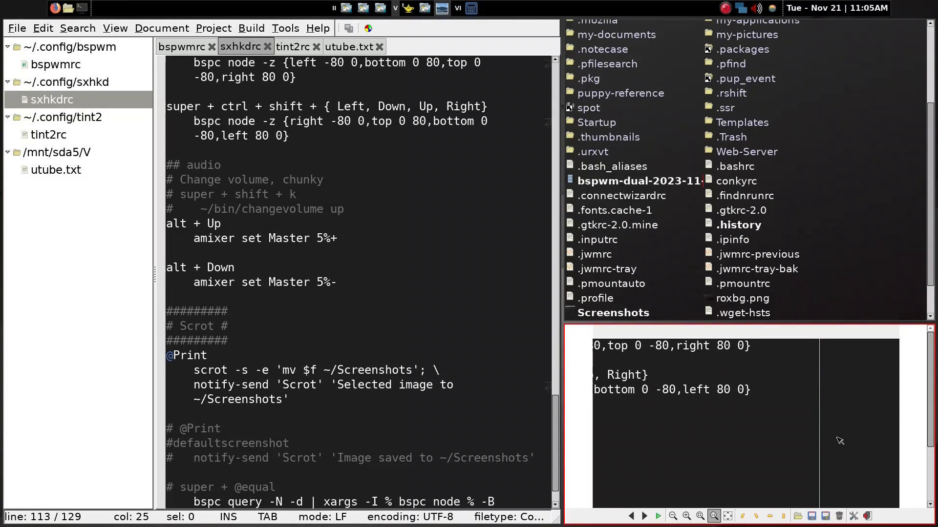
key(Escape)
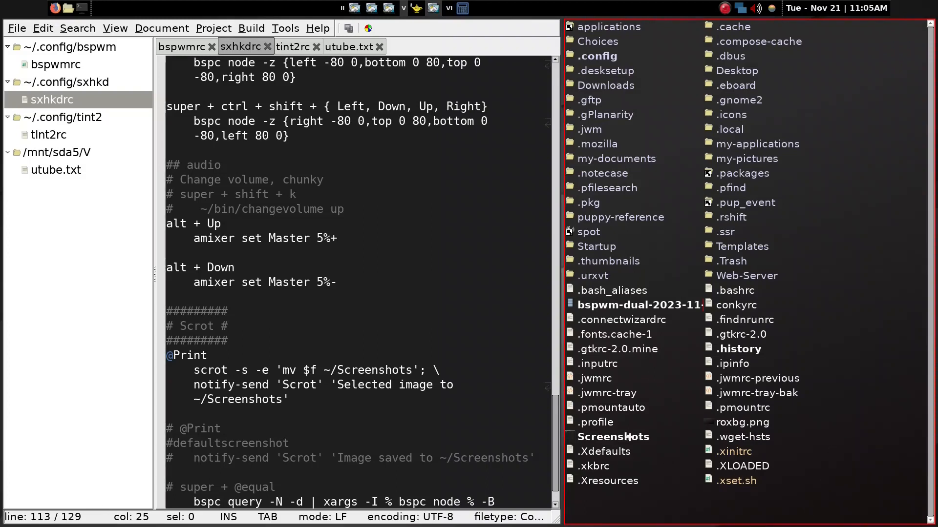
Delete the Screenshots image from the home folder and close the file manager window
key(Delete)
click(455, 297)
scroll(456, 299, down, 1)
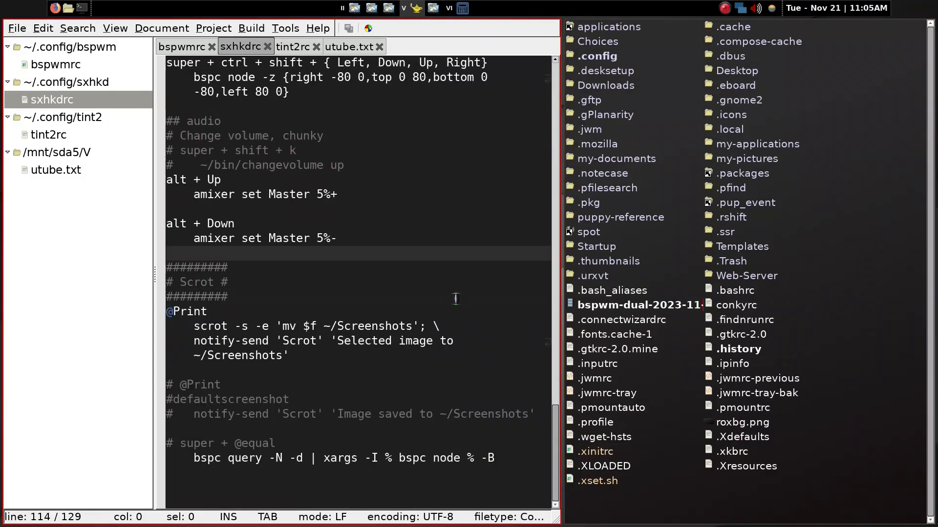
key(super+w)
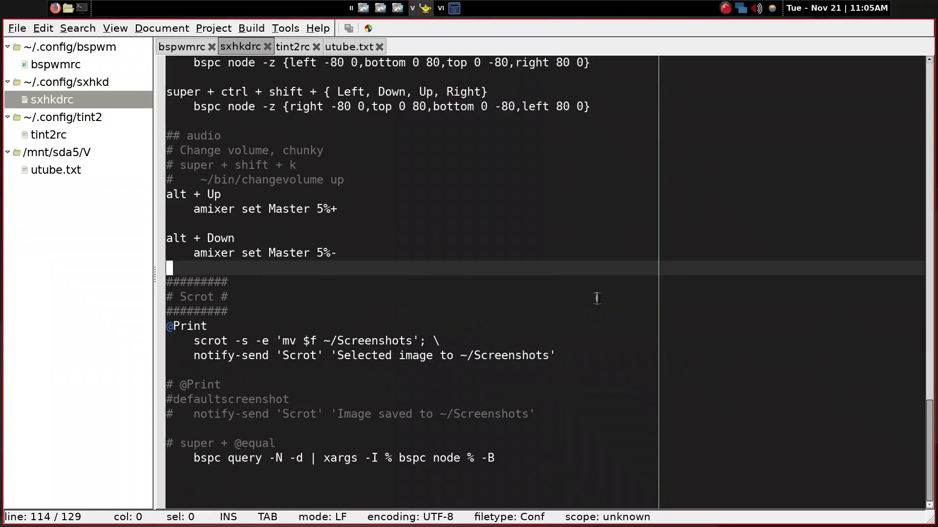
Review the window resizing, workspace, reload and close bindings in sxhkdrc, up to the close-all.sh shortcut
scroll(598, 296, up, 3)
scroll(596, 298, up, 7)
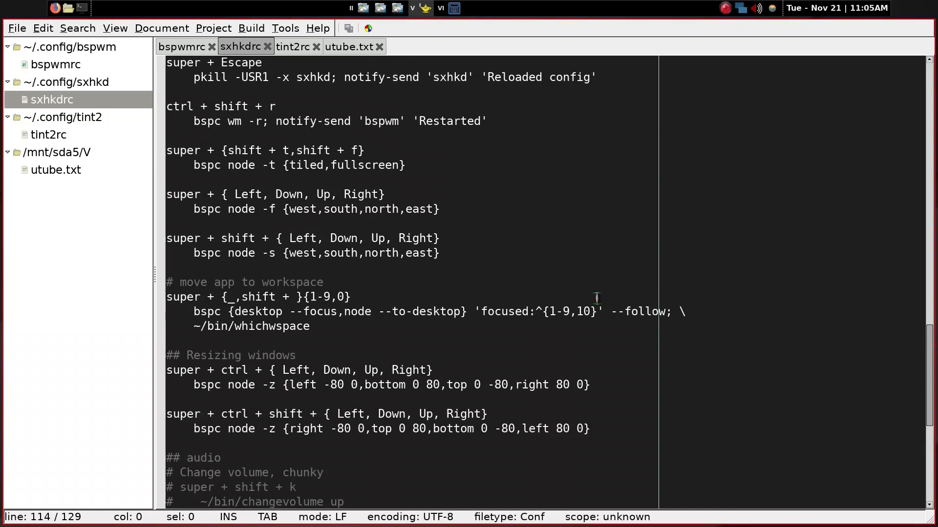
scroll(593, 294, up, 1)
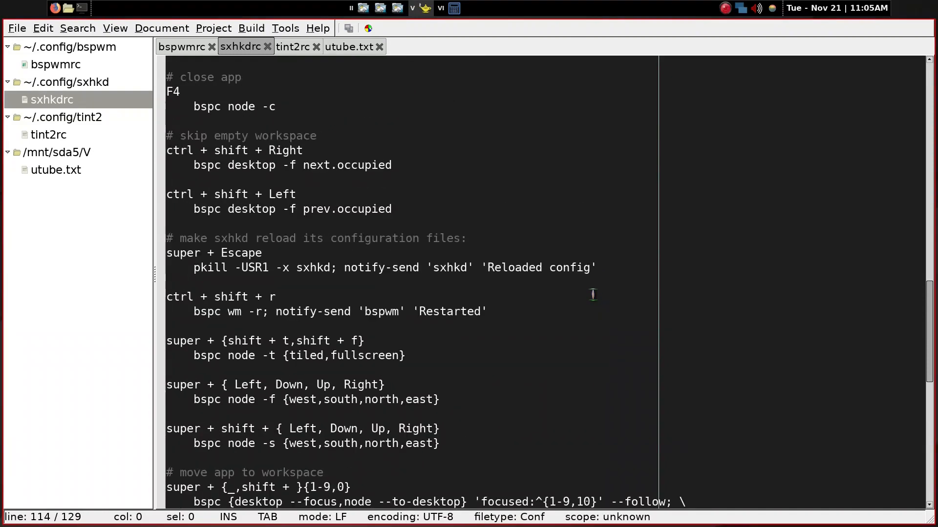
scroll(593, 295, up, 1)
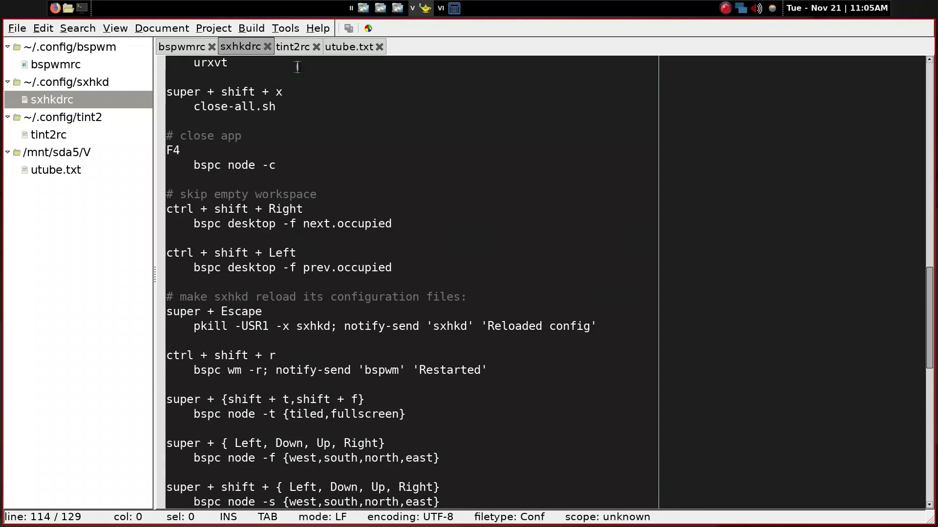
click(328, 119)
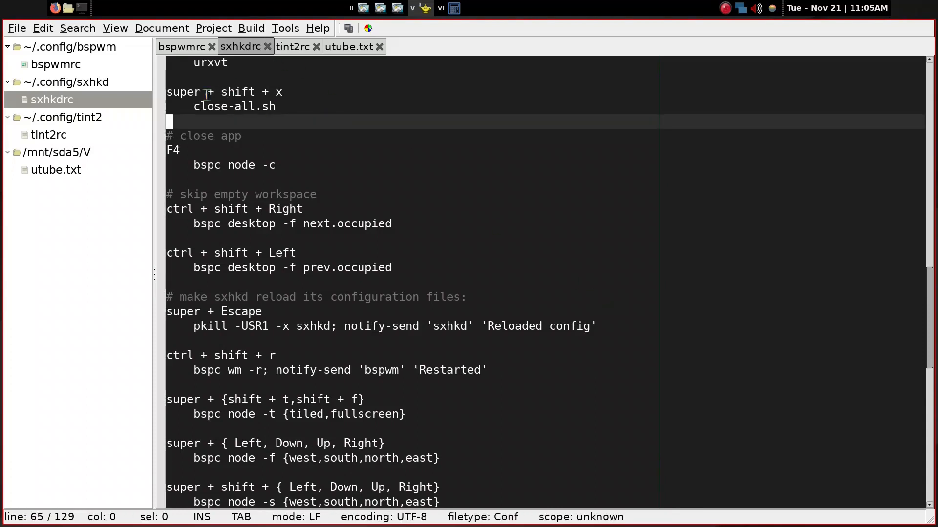
click(276, 107)
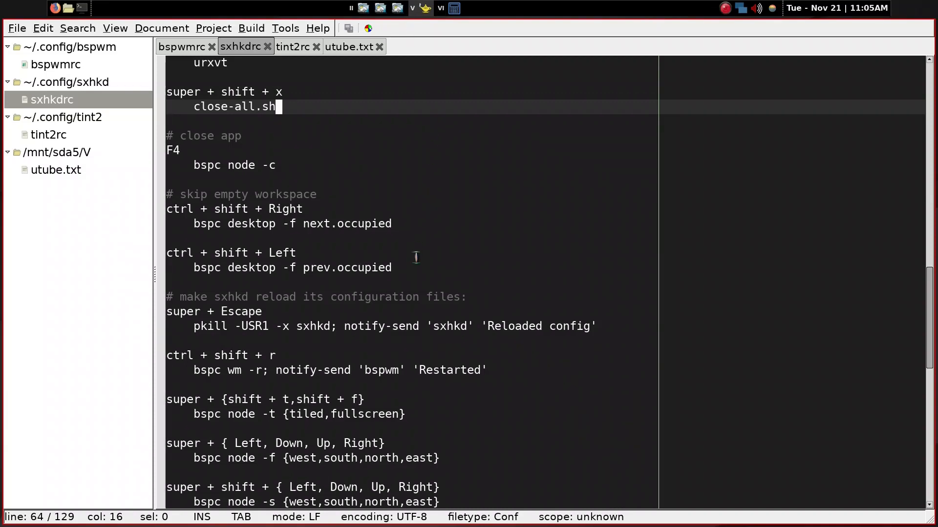
Review the application launcher shortcuts and the rofi launcher bindings in sxhkdrc
scroll(415, 255, up, 4)
scroll(415, 256, up, 2)
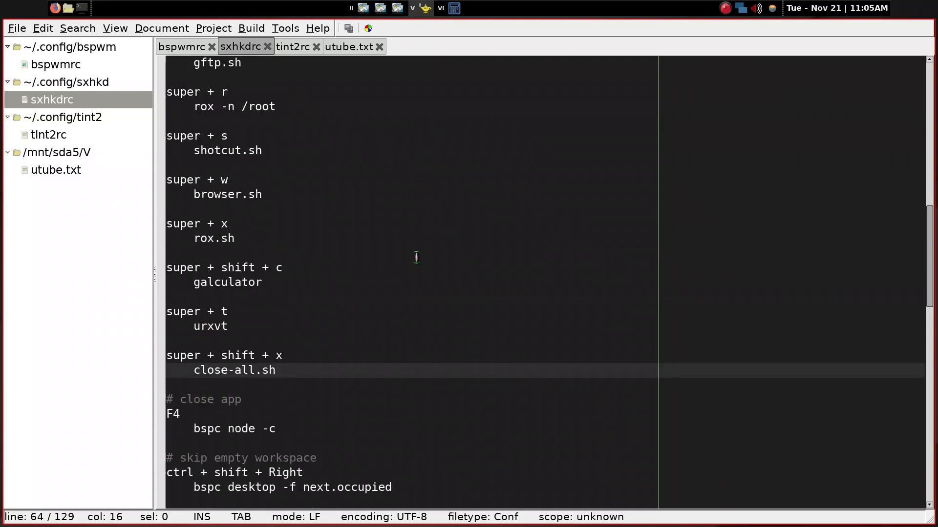
scroll(415, 257, up, 3)
scroll(416, 257, up, 5)
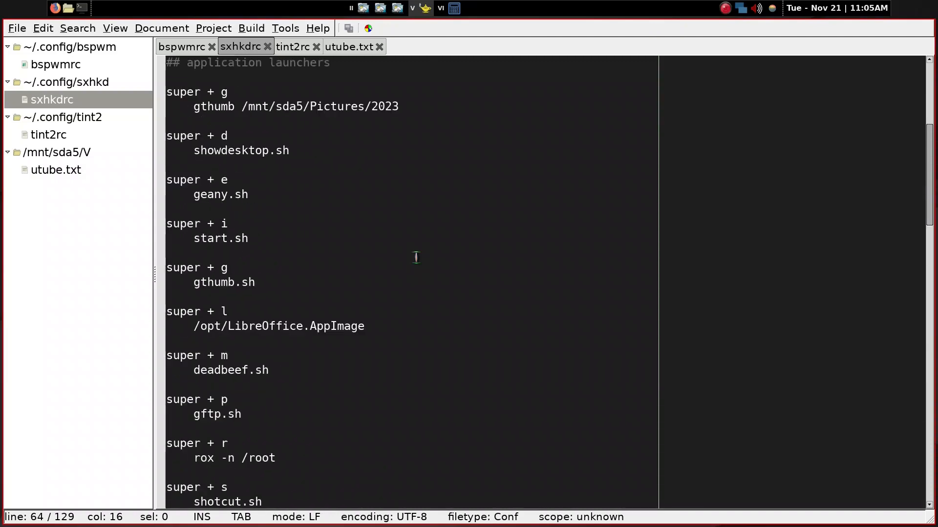
scroll(416, 257, up, 3)
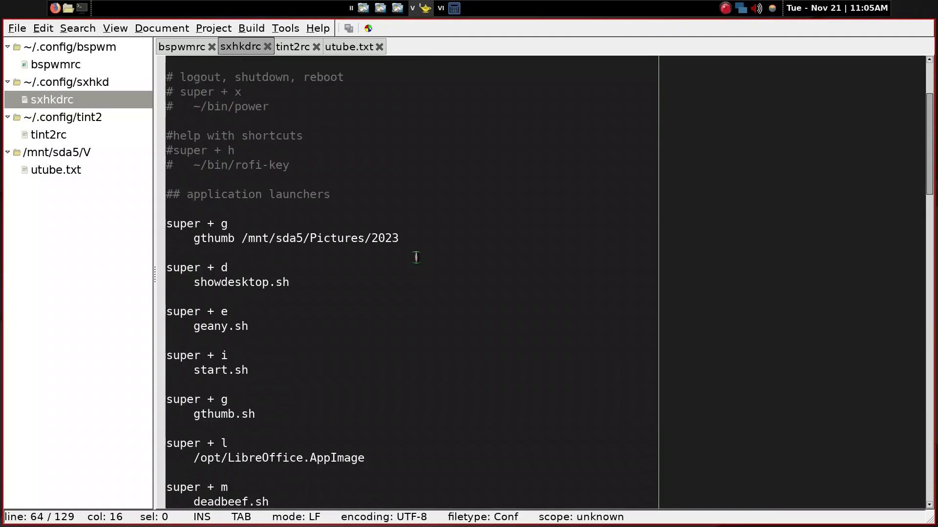
scroll(416, 257, up, 3)
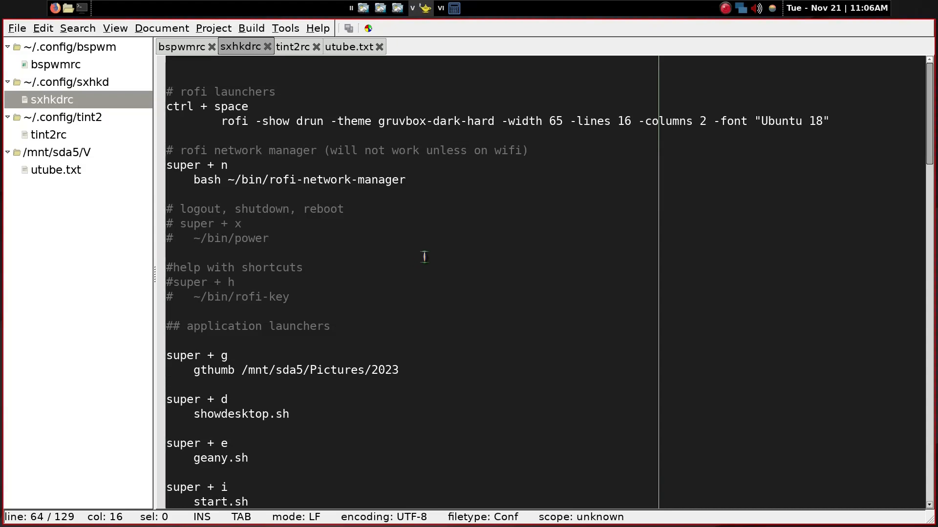
scroll(627, 330, down, 9)
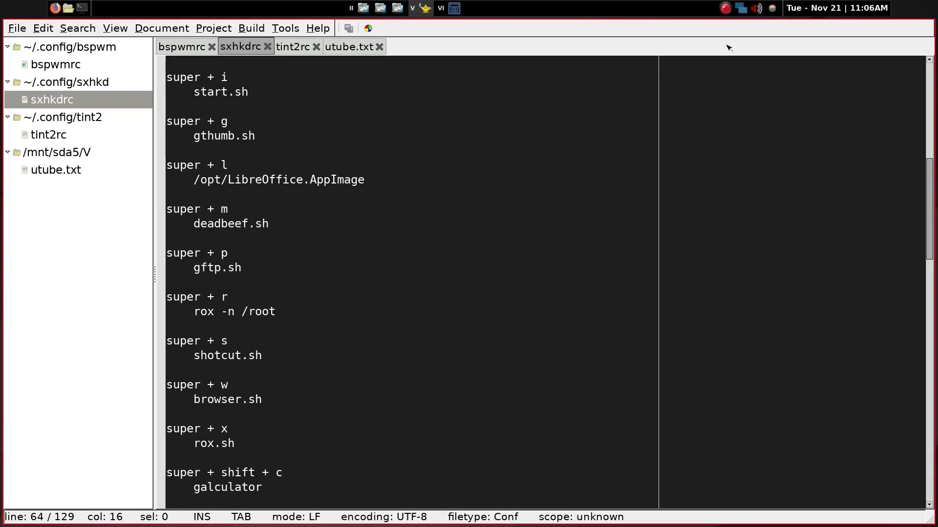
right_click(725, 8)
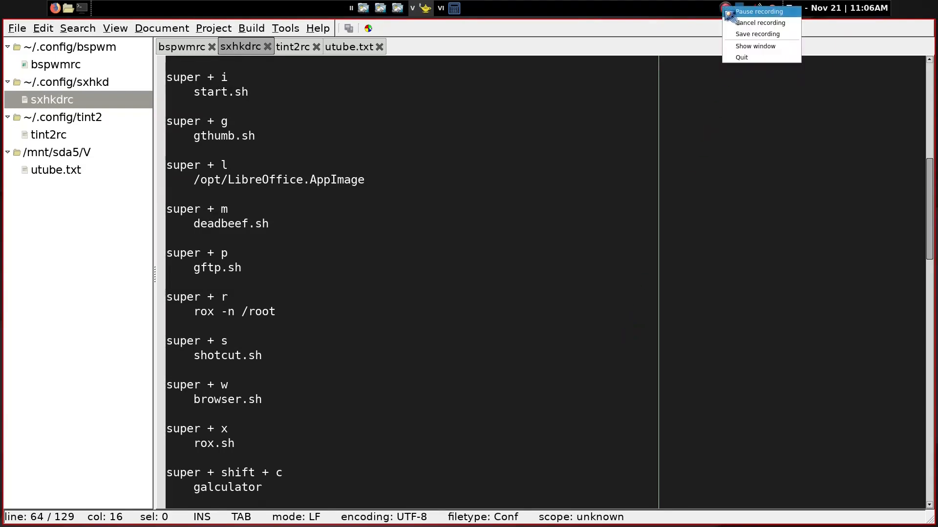